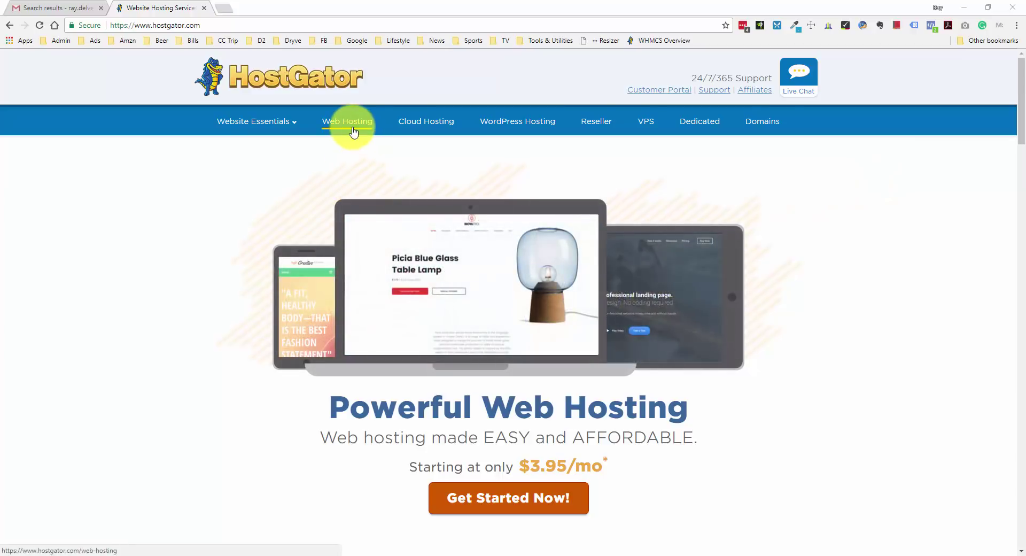
From the HostGator home page, reach the Hatchling, Baby and Business plan comparison
{"action": "left_click", "coordinate": [497, 505]}
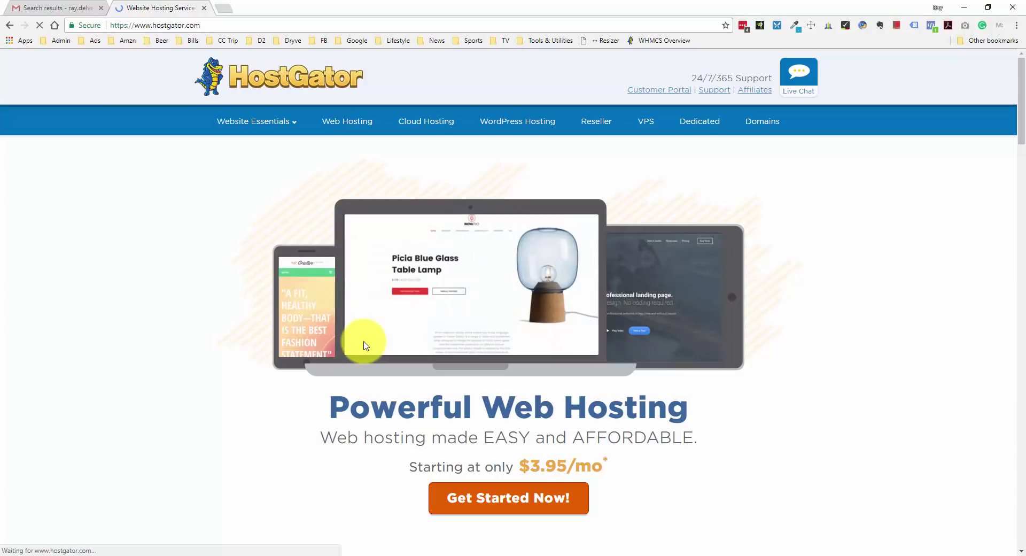
{"action": "left_click", "coordinate": [364, 344]}
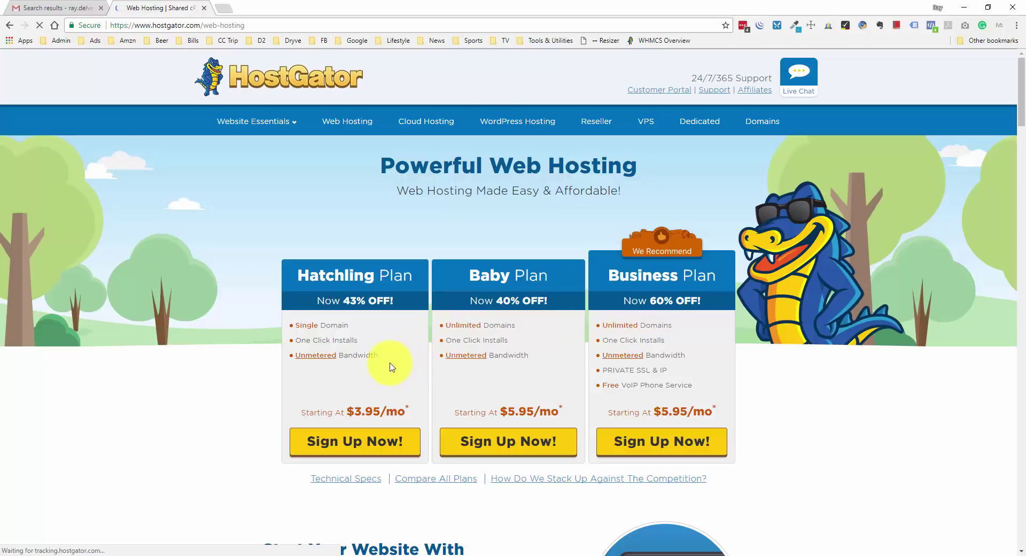
Sign up for the Hatchling plan, opening the order form at 36 months for $3.95/mo
{"action": "left_click", "coordinate": [383, 446]}
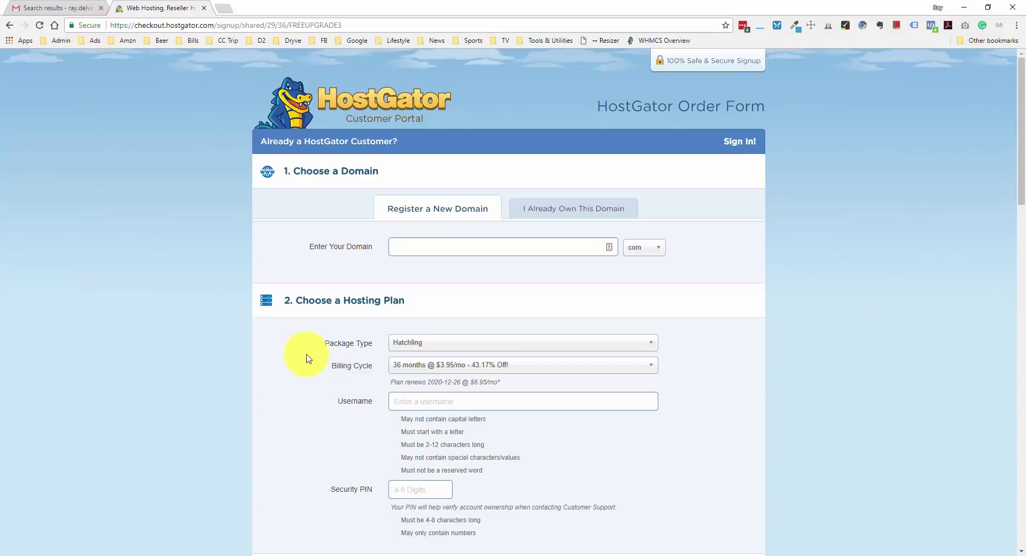
Register the new domain raydelvec.com, added as primary at $15.00/yr
{"action": "left_click", "coordinate": [573, 212]}
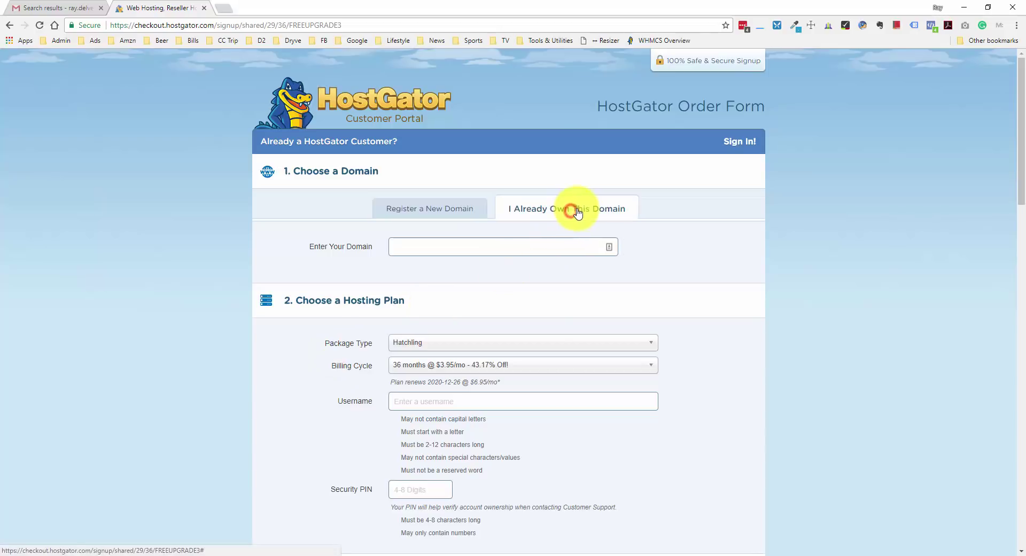
{"action": "left_click", "coordinate": [460, 212]}
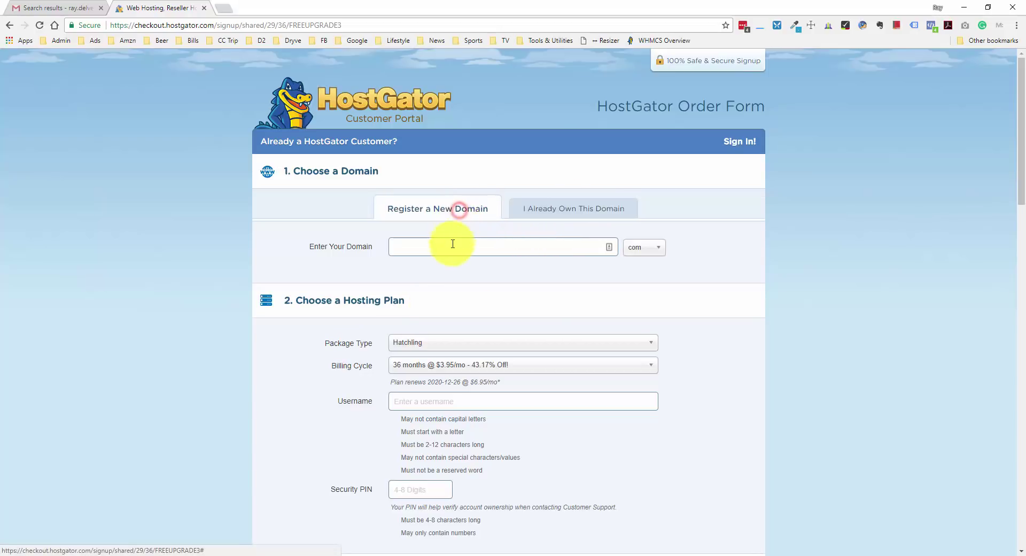
{"action": "left_click", "coordinate": [450, 247]}
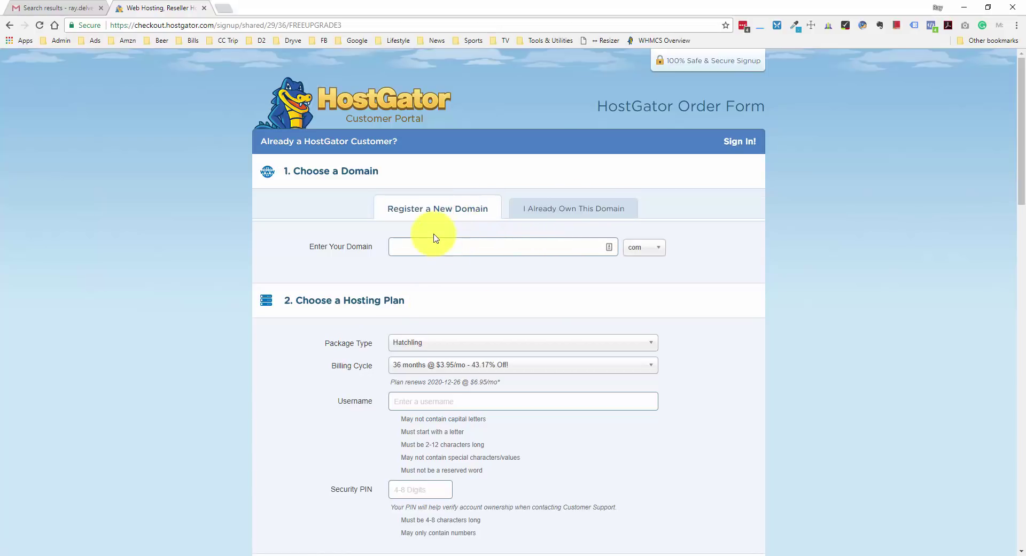
{"action": "type", "text": "raydelvec"}
{"action": "left_click", "coordinate": [710, 246]}
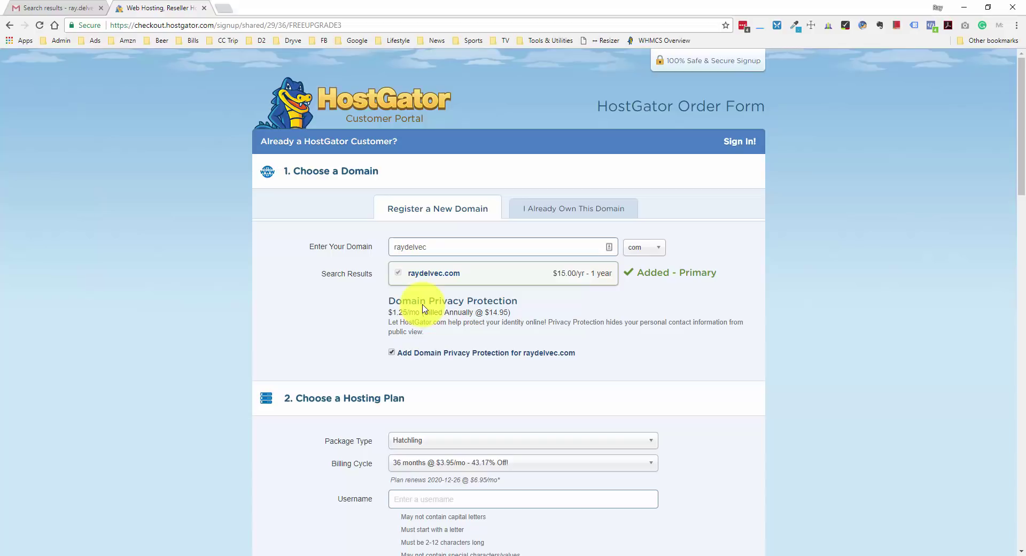
Drop domain privacy protection and keep Hatchling billed 1 month @ $10.95/mo
{"action": "left_click", "coordinate": [392, 352]}
{"action": "scroll", "coordinate": [364, 371], "scroll_direction": "down", "scroll_amount": 6}
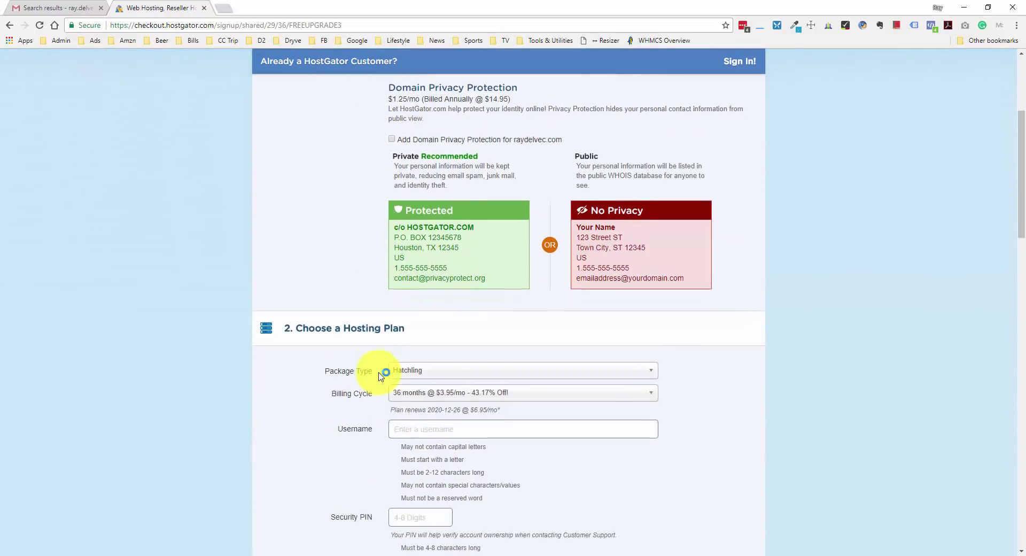
{"action": "scroll", "coordinate": [326, 348], "scroll_direction": "down", "scroll_amount": 1}
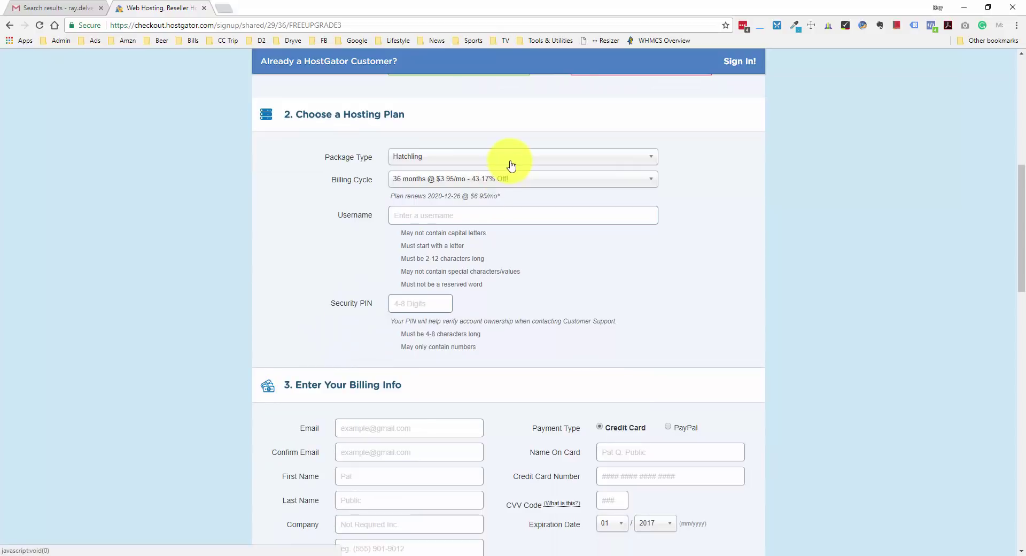
{"action": "left_click", "coordinate": [647, 159]}
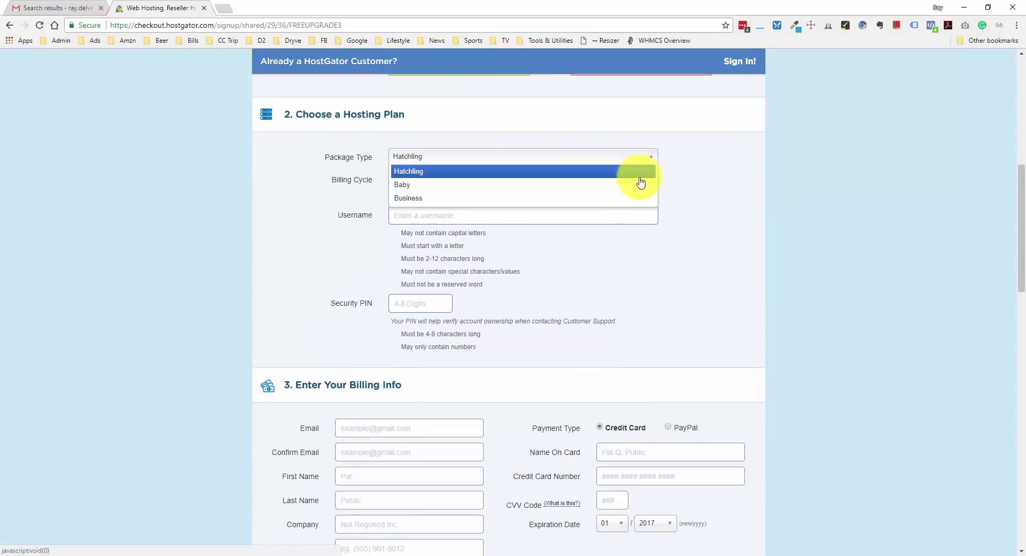
{"action": "left_click", "coordinate": [639, 172]}
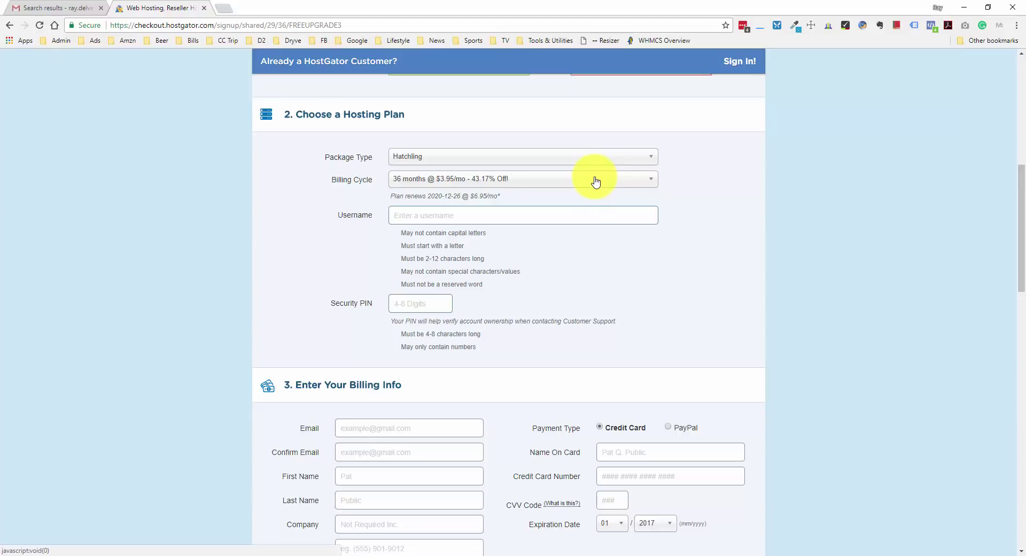
{"action": "left_click", "coordinate": [600, 179]}
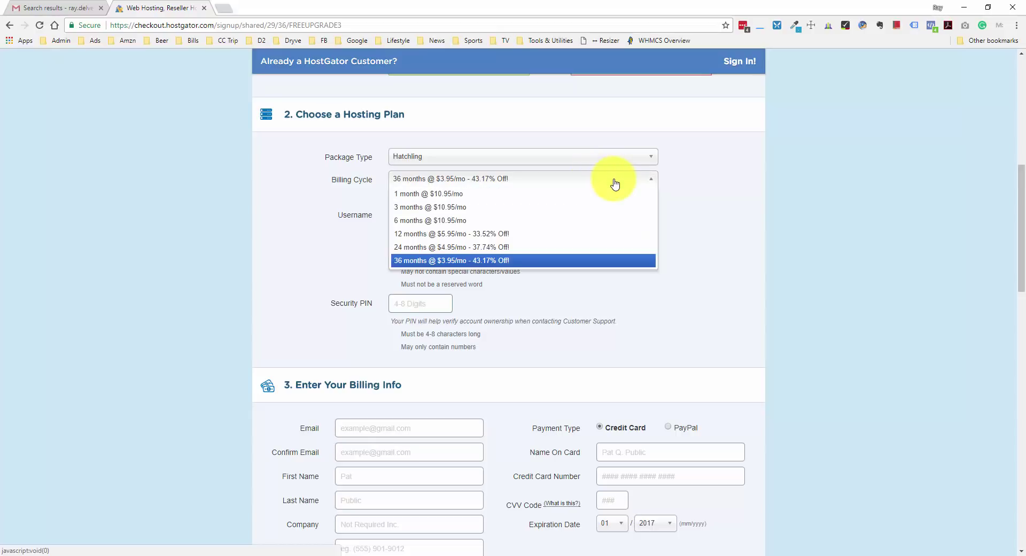
{"action": "left_click", "coordinate": [481, 194]}
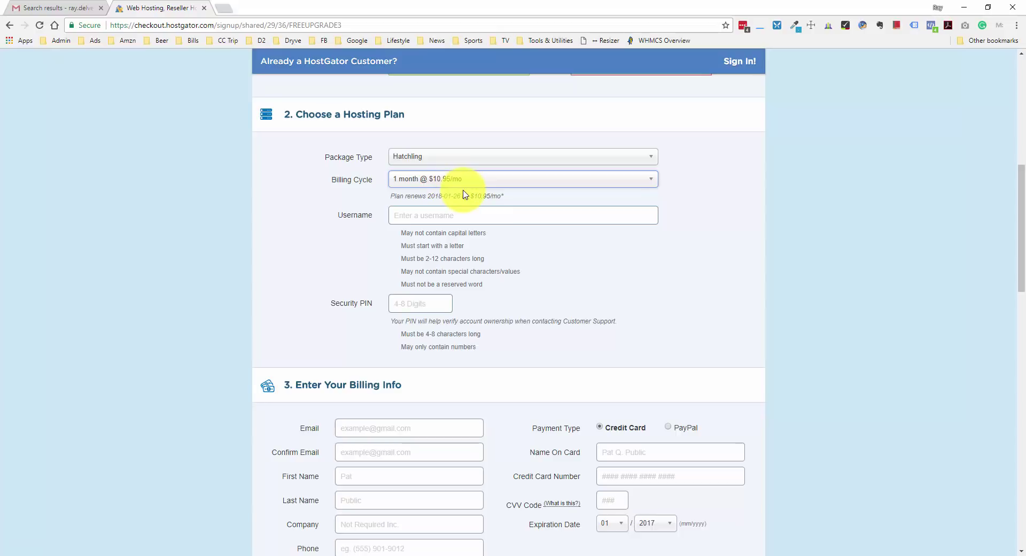
Enter the account username and begin the security PIN
{"action": "left_click", "coordinate": [451, 213]}
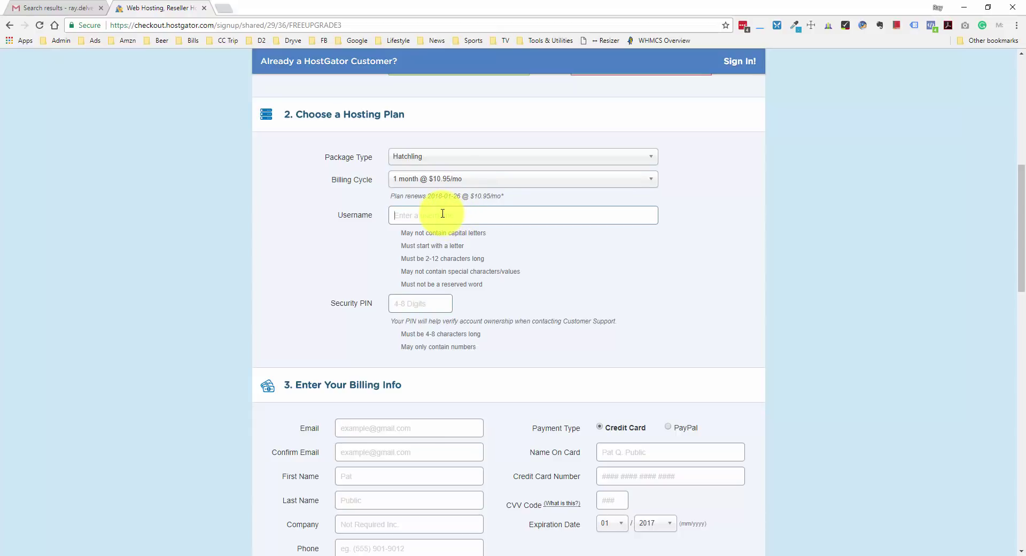
{"action": "type", "text": "raydelvec"}
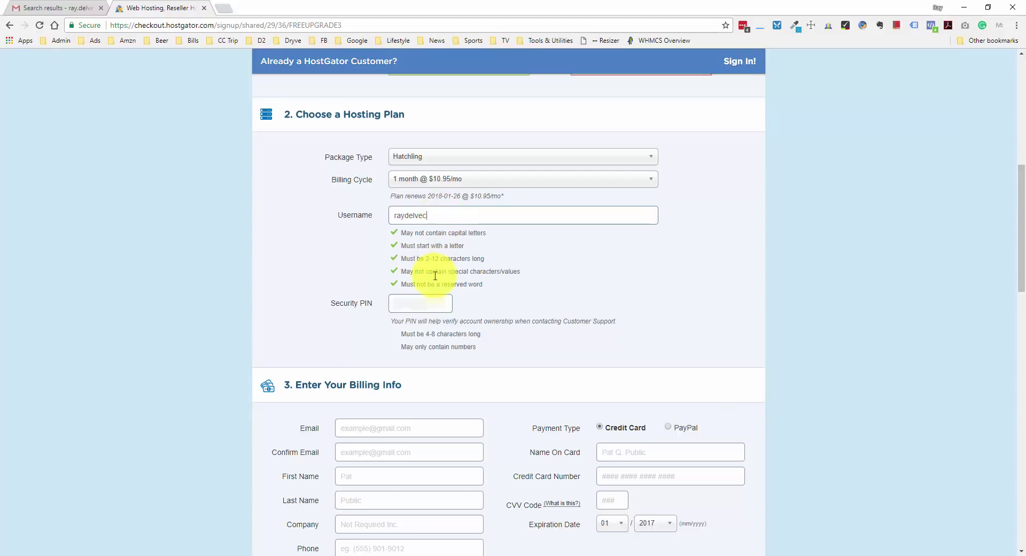
{"action": "left_click", "coordinate": [423, 302]}
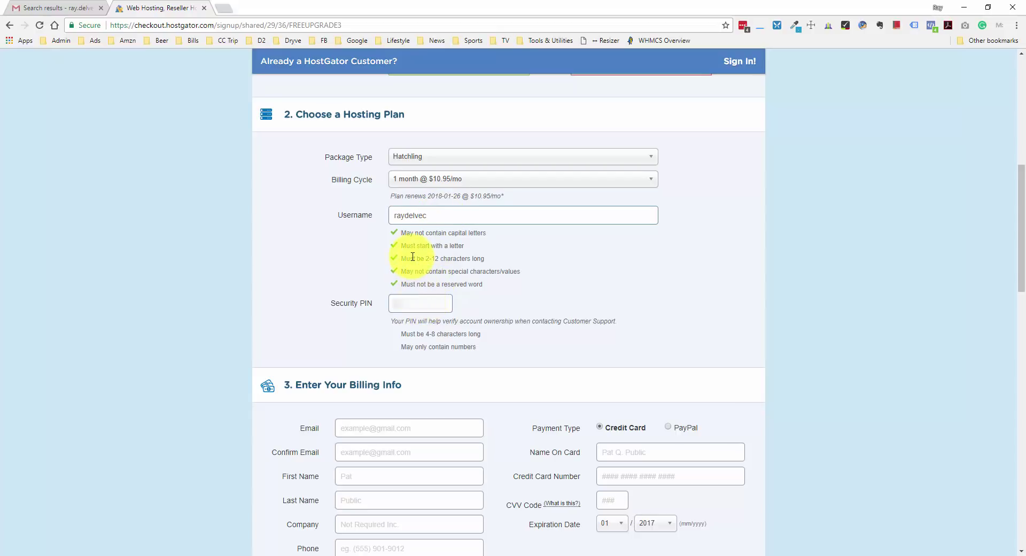
{"action": "type", "text": "1"}
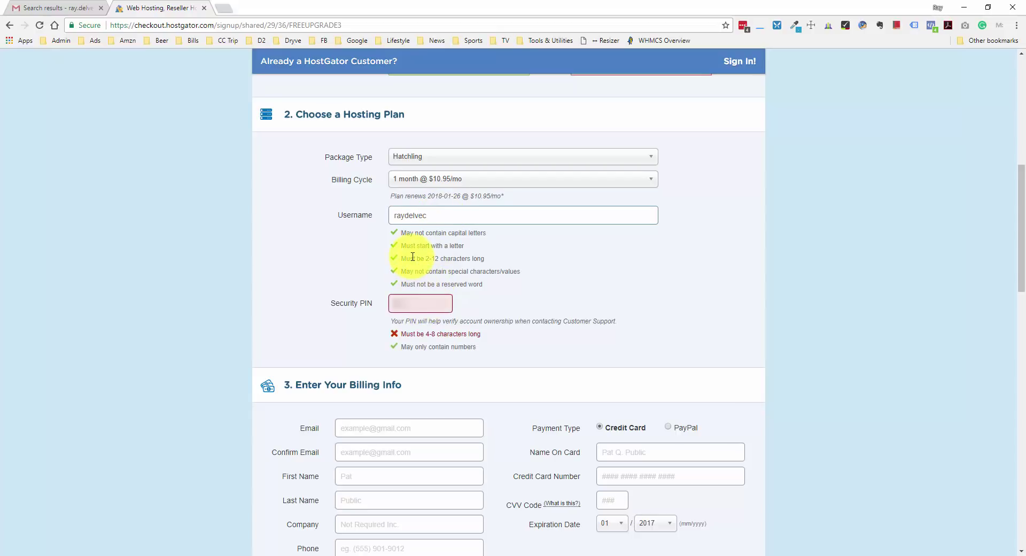
{"action": "type", "text": "4"}
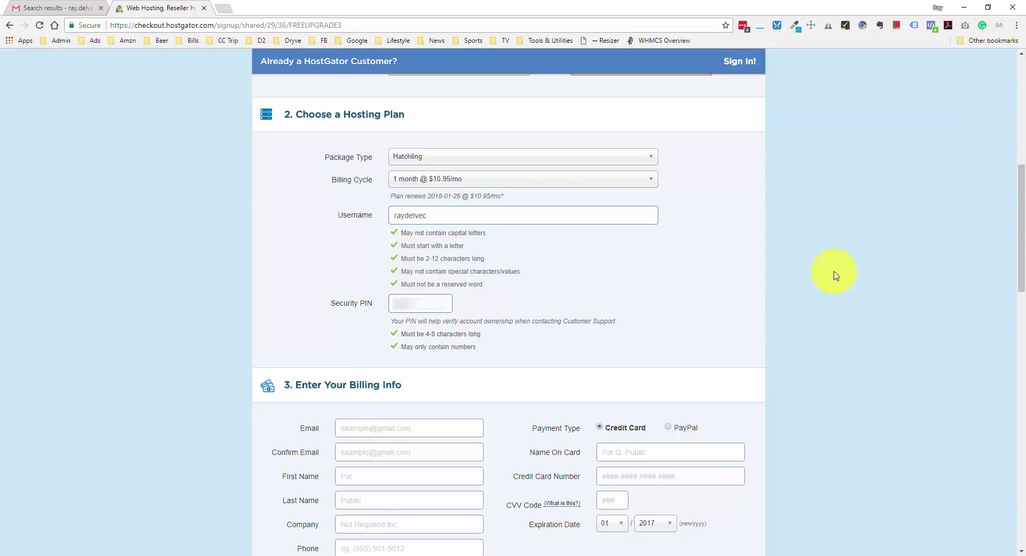
Uncheck the SiteLock and CodeGuard Site Backup add-ons, leaving the order at $25.95
{"action": "scroll", "coordinate": [864, 269], "scroll_direction": "down", "scroll_amount": 5}
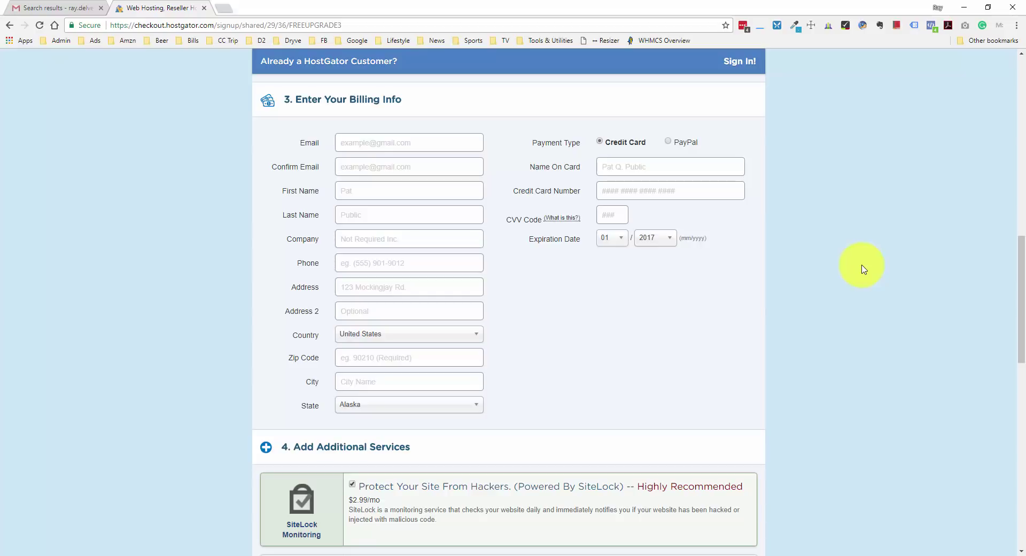
{"action": "scroll", "coordinate": [853, 267], "scroll_direction": "down", "scroll_amount": 6}
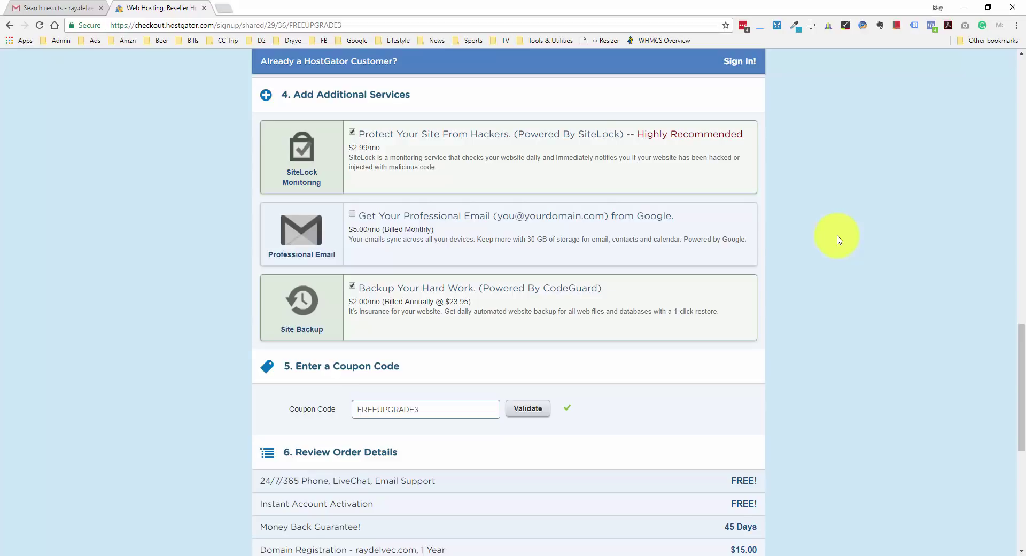
{"action": "left_click", "coordinate": [352, 133]}
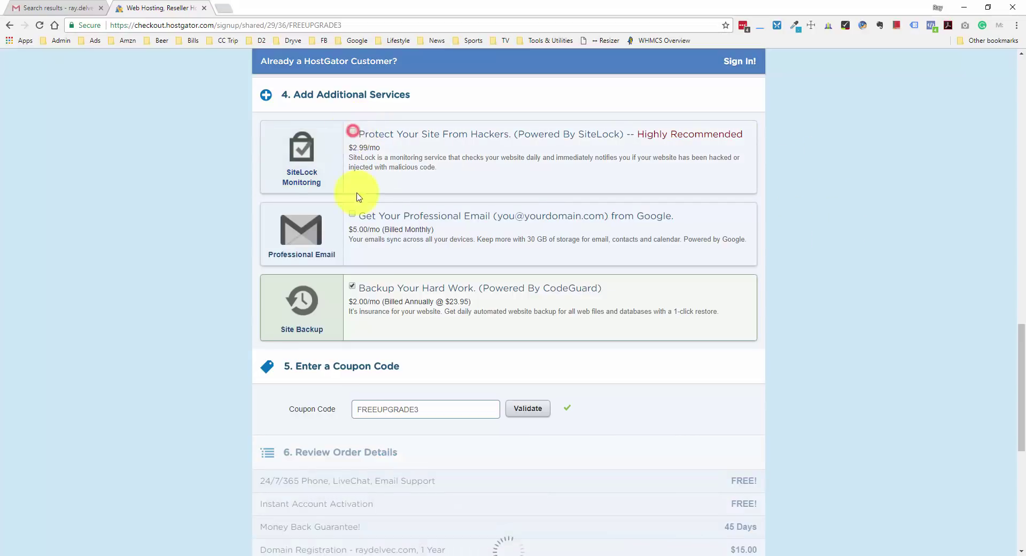
{"action": "left_click", "coordinate": [352, 288]}
{"action": "scroll", "coordinate": [458, 194], "scroll_direction": "down", "scroll_amount": 4}
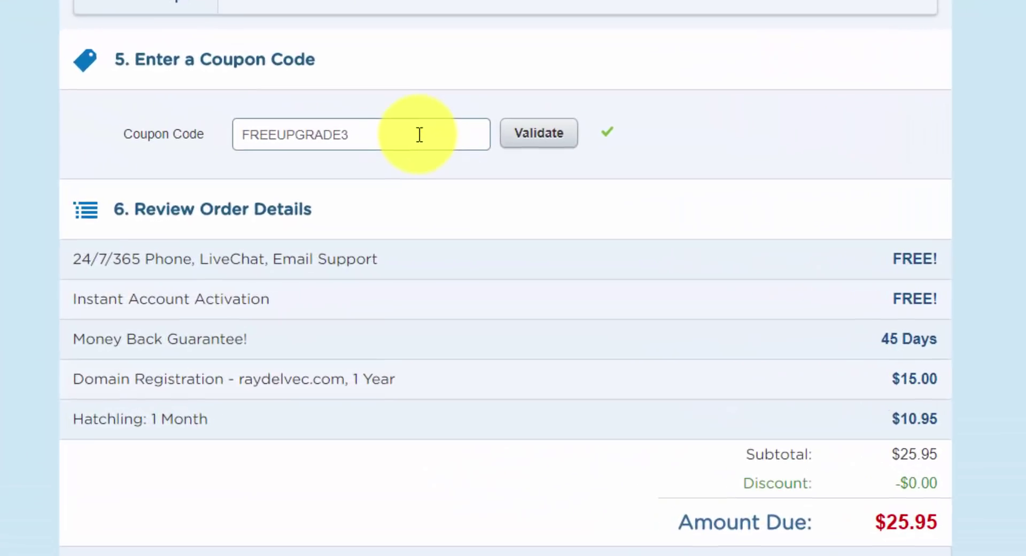
Replace FREEUPGRADE3 with coupon 1WPHOSTING, accept the terms and check out
{"action": "double_click", "coordinate": [463, 196]}
{"action": "type", "text": "1"}
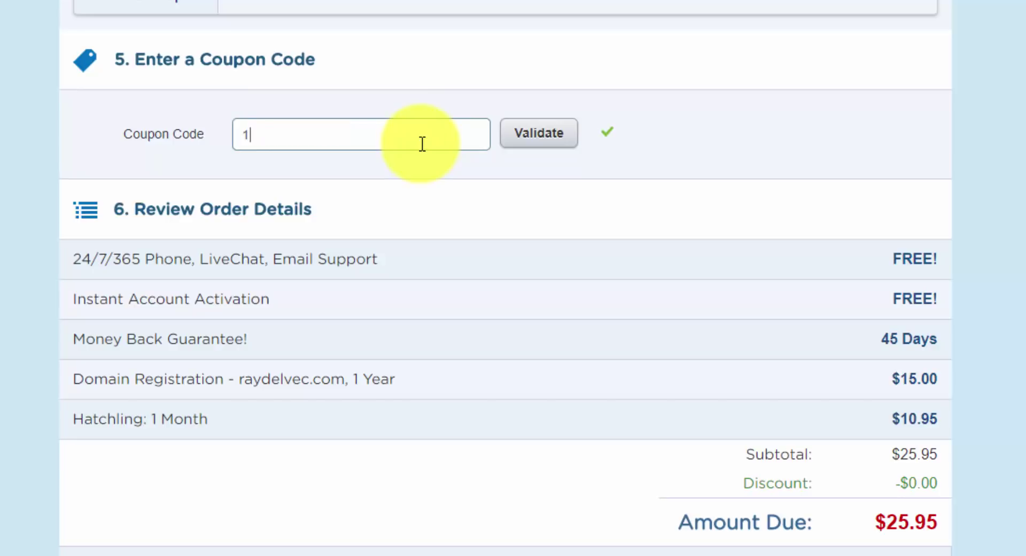
{"action": "type", "text": "WPHOSTING"}
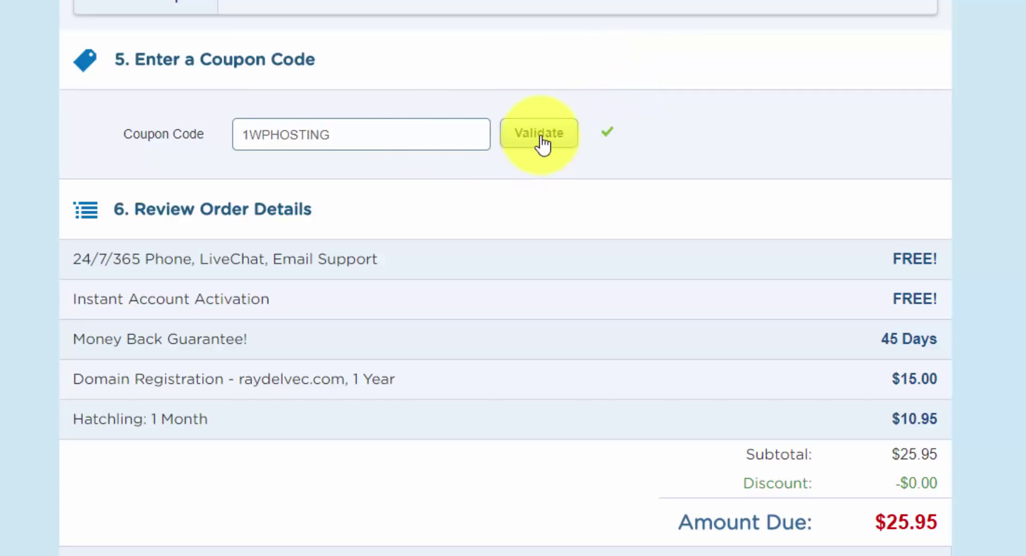
{"action": "left_click", "coordinate": [541, 147]}
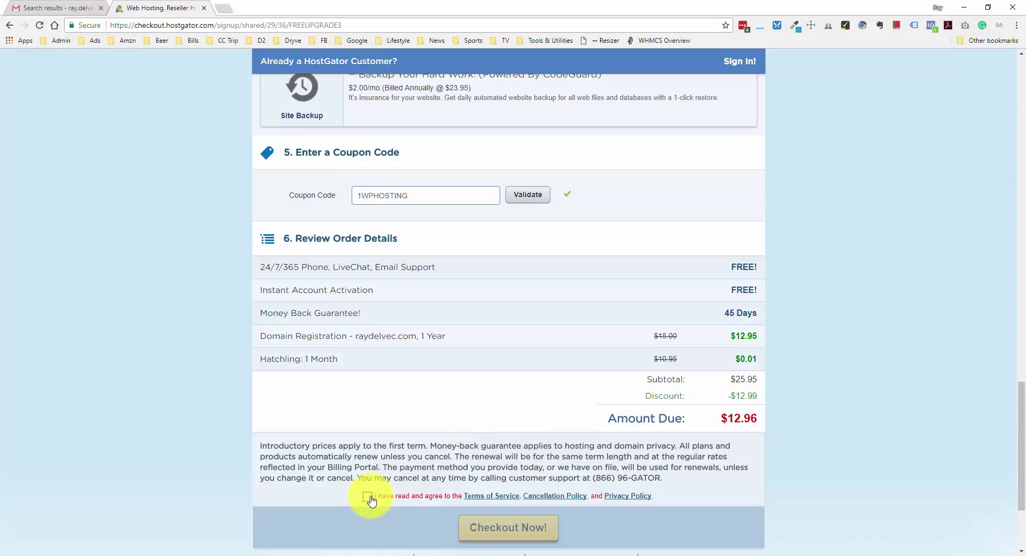
{"action": "left_click", "coordinate": [368, 496]}
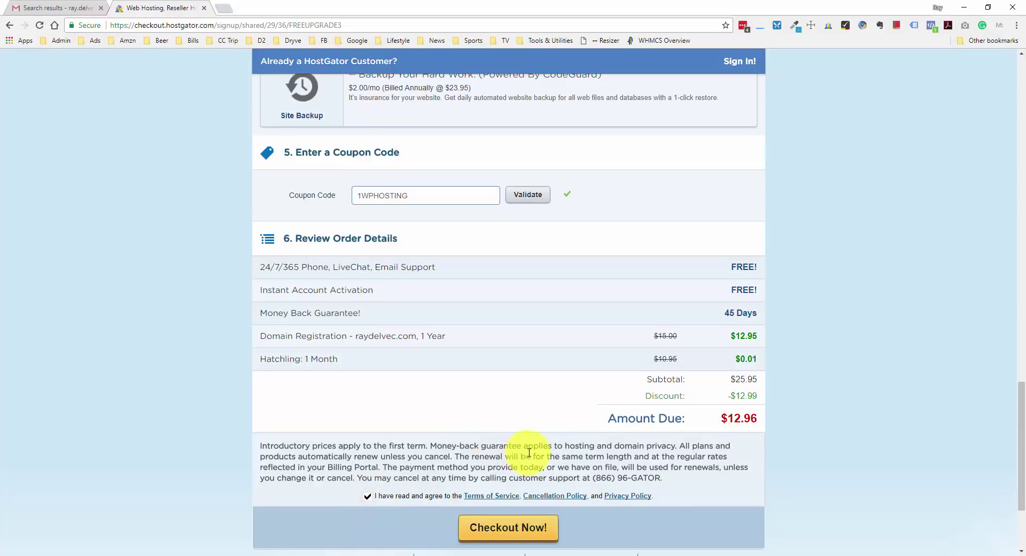
{"action": "left_click", "coordinate": [538, 526]}
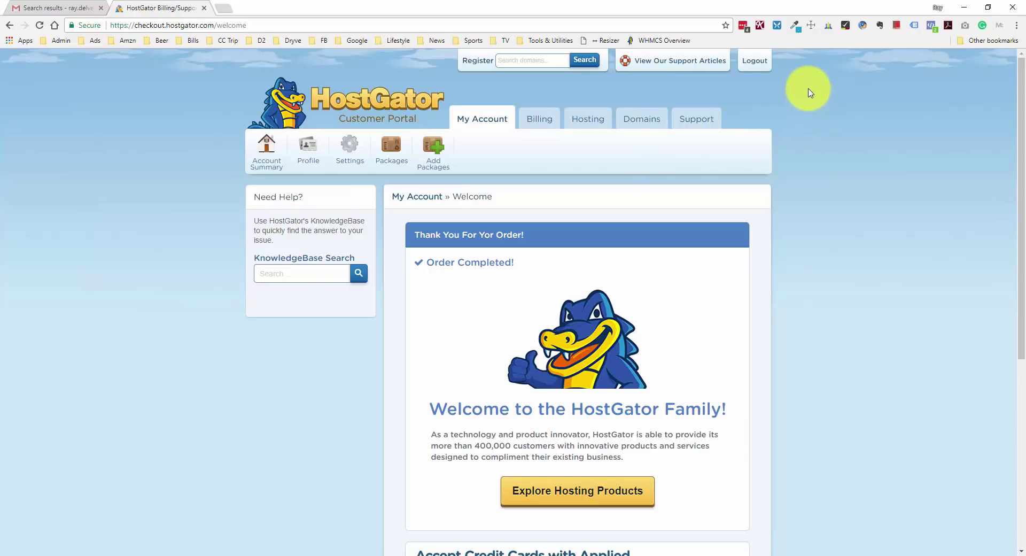
Open HostGator's 'Your Account Info' email in Gmail
{"action": "left_click", "coordinate": [64, 8]}
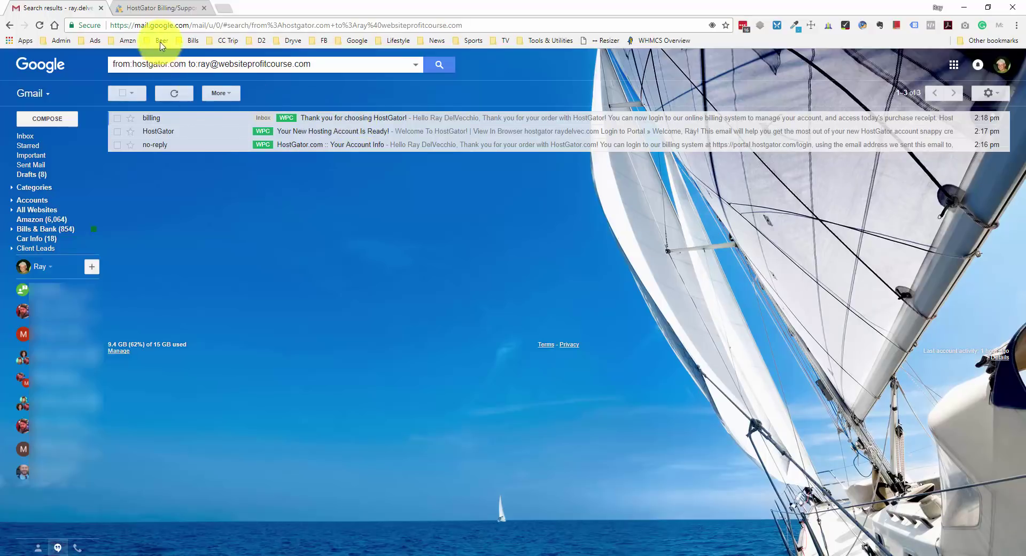
{"action": "left_click", "coordinate": [156, 8]}
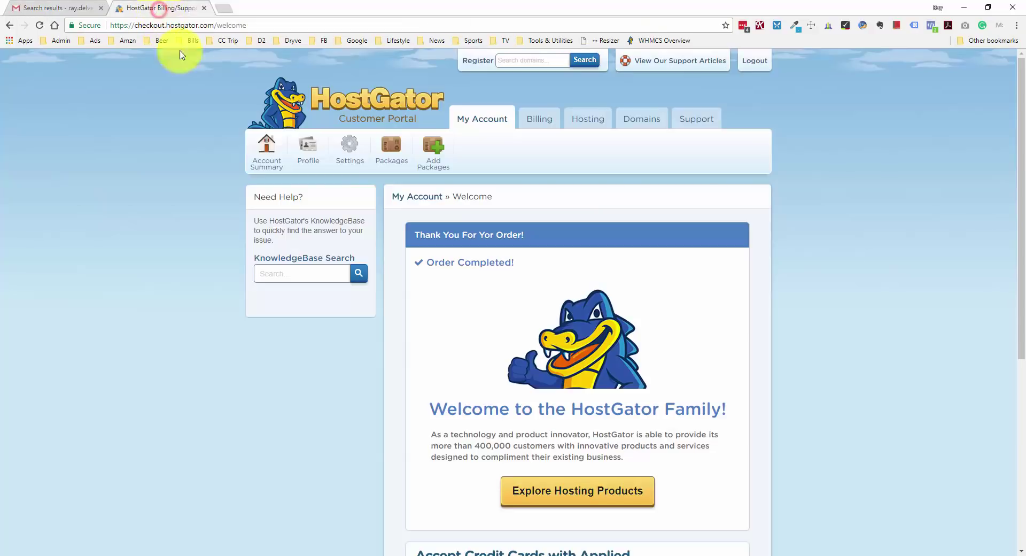
{"action": "left_click", "coordinate": [67, 10]}
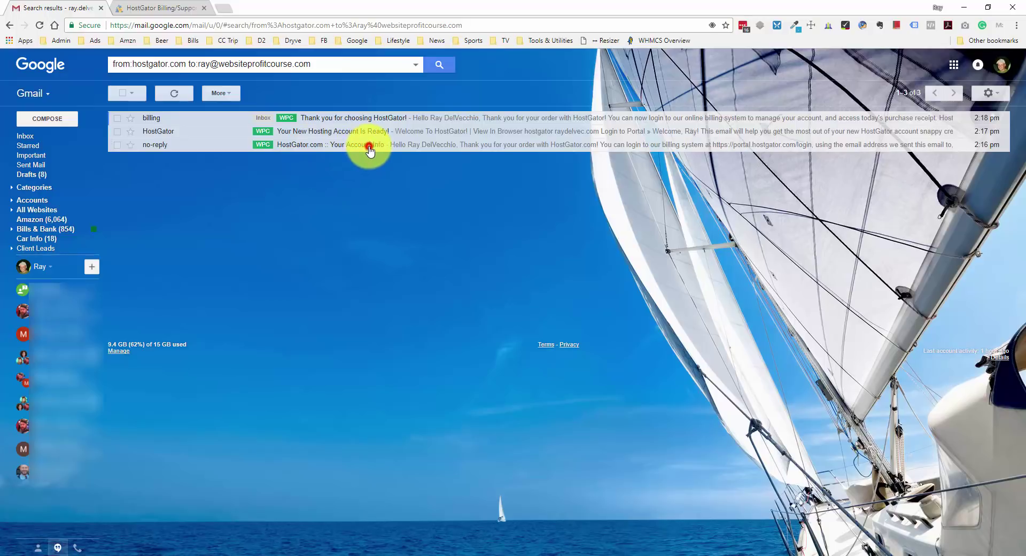
{"action": "left_click", "coordinate": [369, 151]}
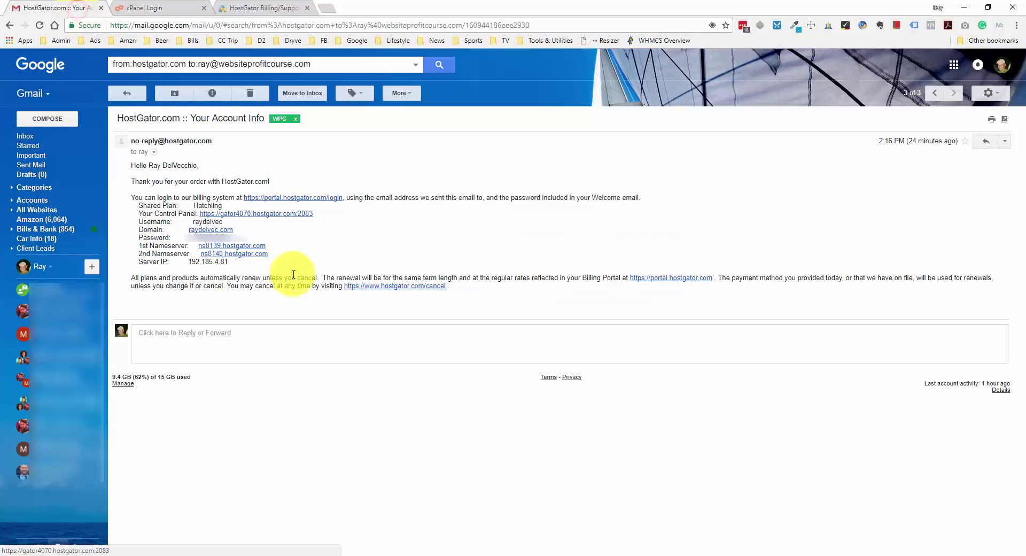
Copy the username into the cPanel login form, then select the password in the email
{"action": "double_click", "coordinate": [216, 221]}
{"action": "key", "text": "ctrl+c"}
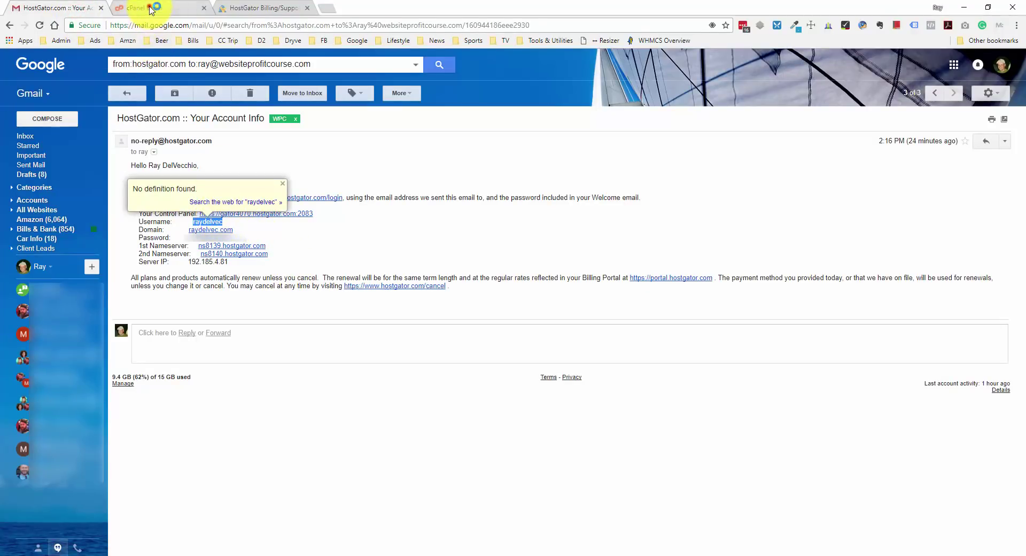
{"action": "left_click", "coordinate": [148, 7]}
{"action": "key", "text": "ctrl+v"}
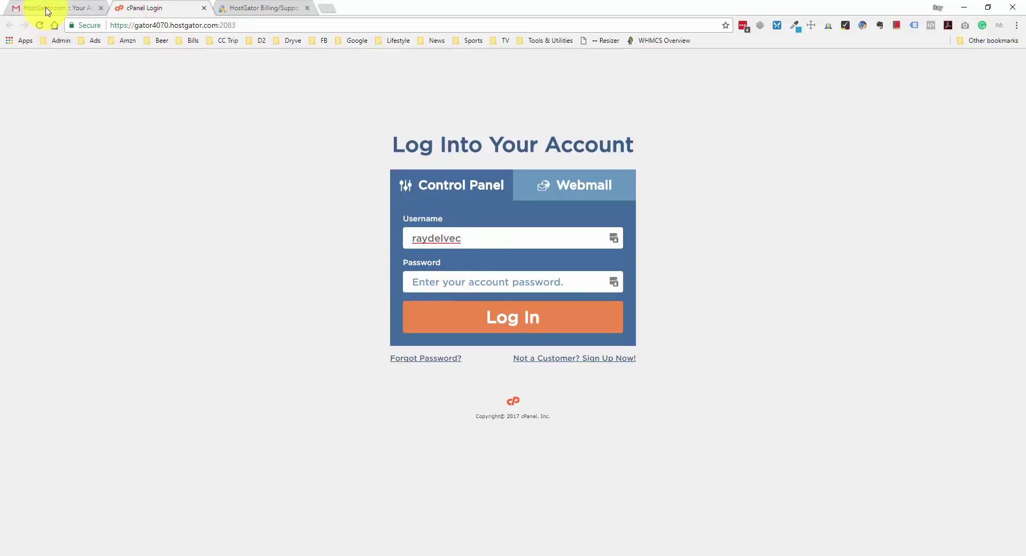
{"action": "left_click", "coordinate": [46, 8]}
{"action": "left_click", "coordinate": [192, 241]}
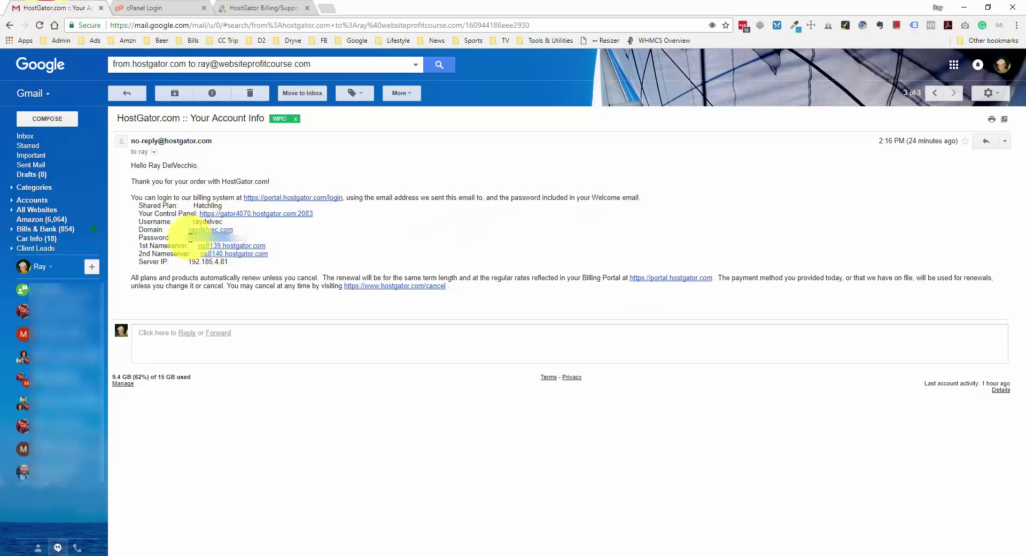
{"action": "left_click_drag", "start_coordinate": [194, 242], "coordinate": [230, 241]}
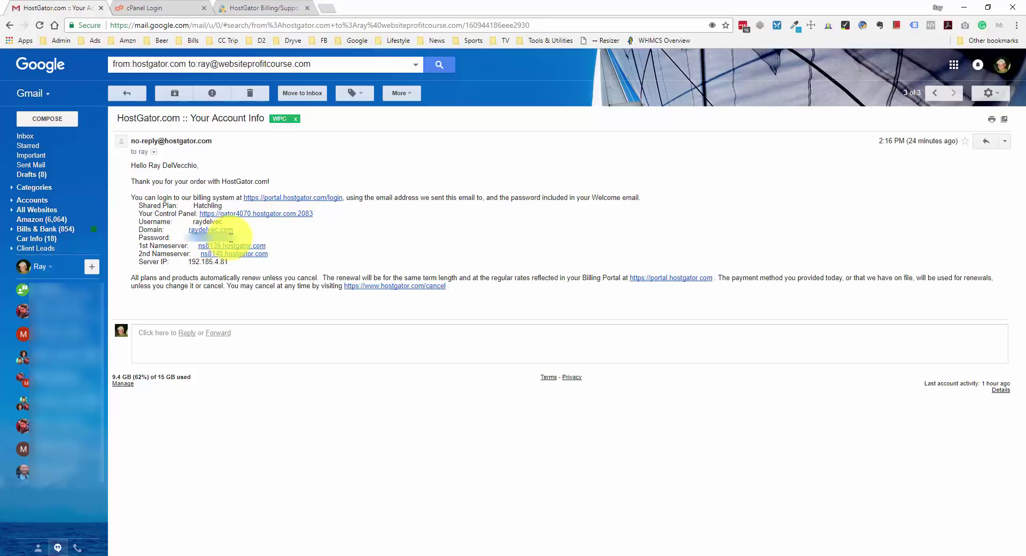
Log in to cPanel with the pasted account password and decline LastPass saving it
{"action": "left_click", "coordinate": [170, 7]}
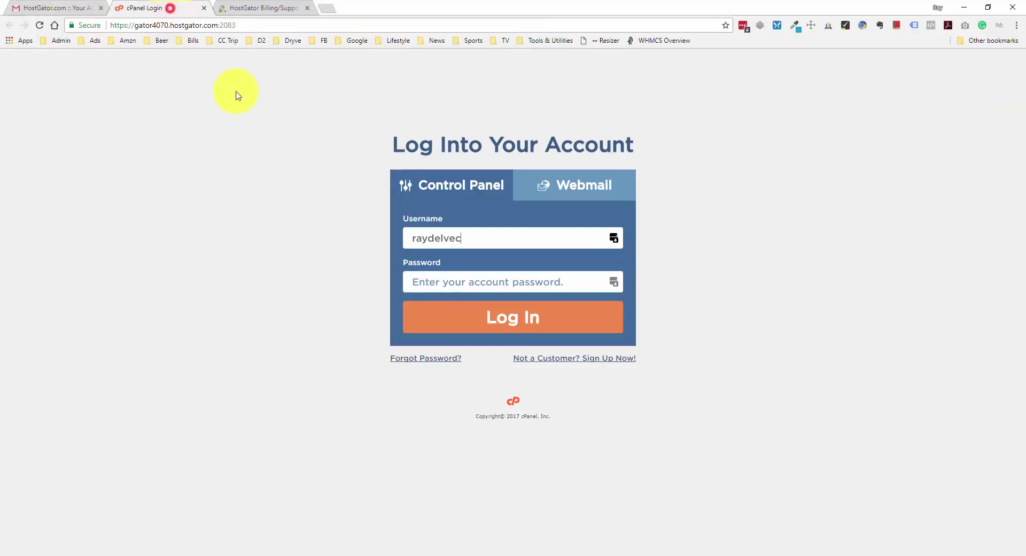
{"action": "left_click", "coordinate": [437, 290]}
{"action": "key", "text": "ctrl+v"}
{"action": "left_click", "coordinate": [485, 316]}
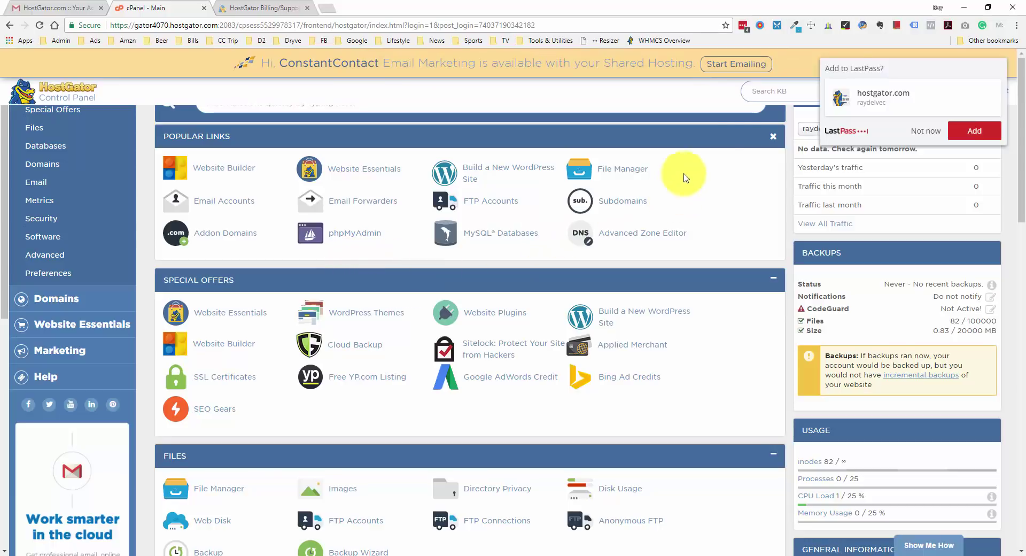
{"action": "left_click", "coordinate": [926, 136]}
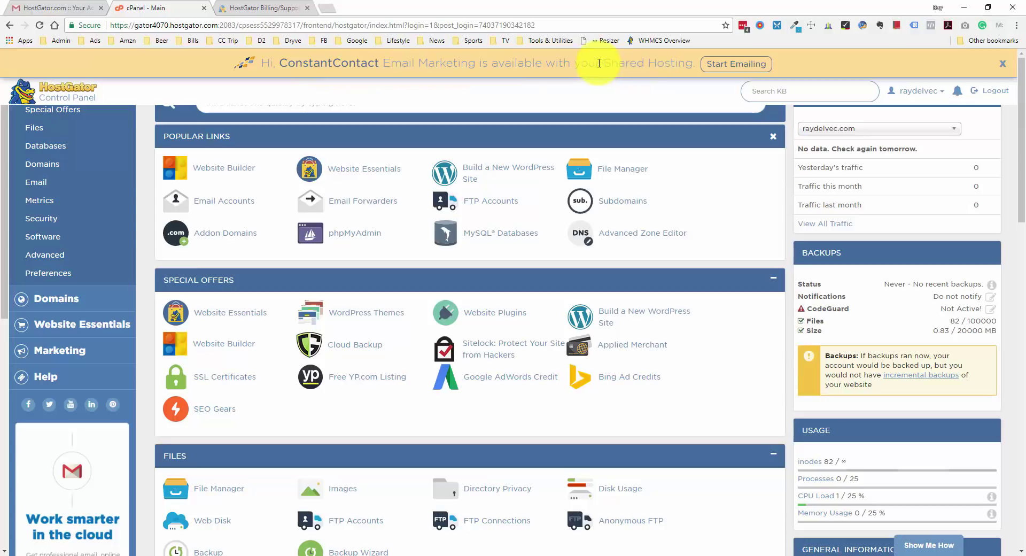
Close the ConstantContact banner and scroll through the cPanel dashboard sections
{"action": "left_click", "coordinate": [1003, 64]}
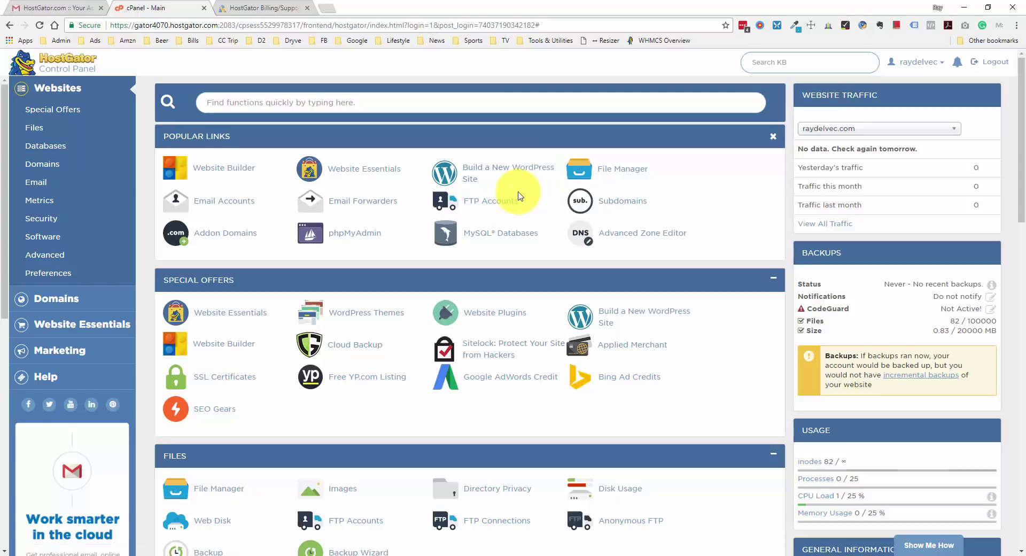
{"action": "scroll", "coordinate": [368, 211], "scroll_direction": "down", "scroll_amount": 4}
{"action": "scroll", "coordinate": [369, 211], "scroll_direction": "down", "scroll_amount": 10}
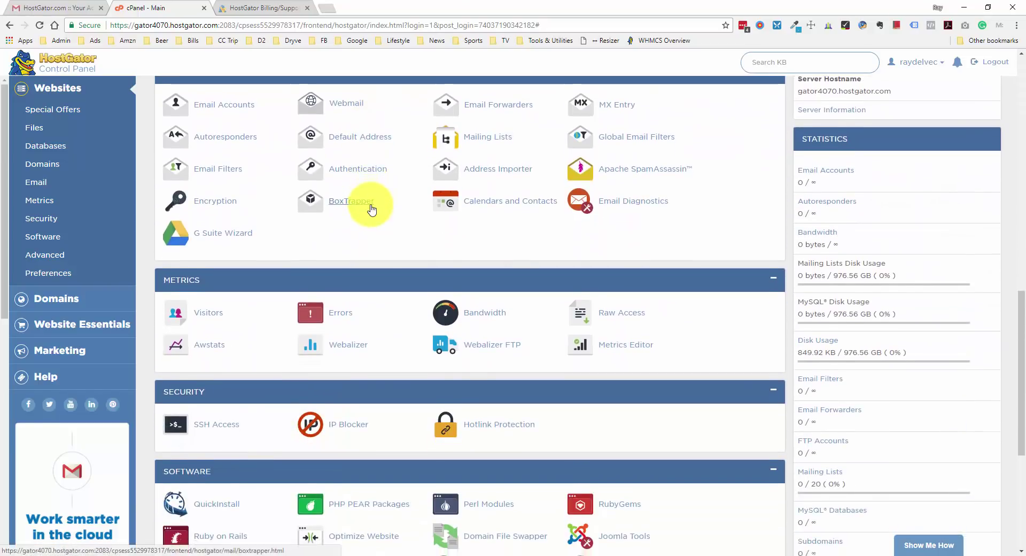
{"action": "scroll", "coordinate": [372, 208], "scroll_direction": "down", "scroll_amount": 4}
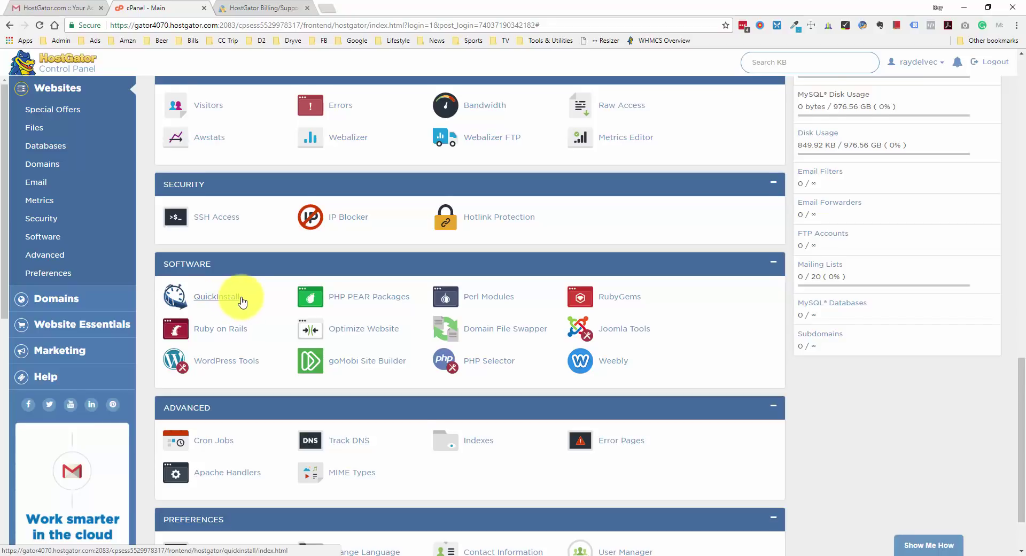
{"action": "scroll", "coordinate": [252, 297], "scroll_direction": "up", "scroll_amount": 20}
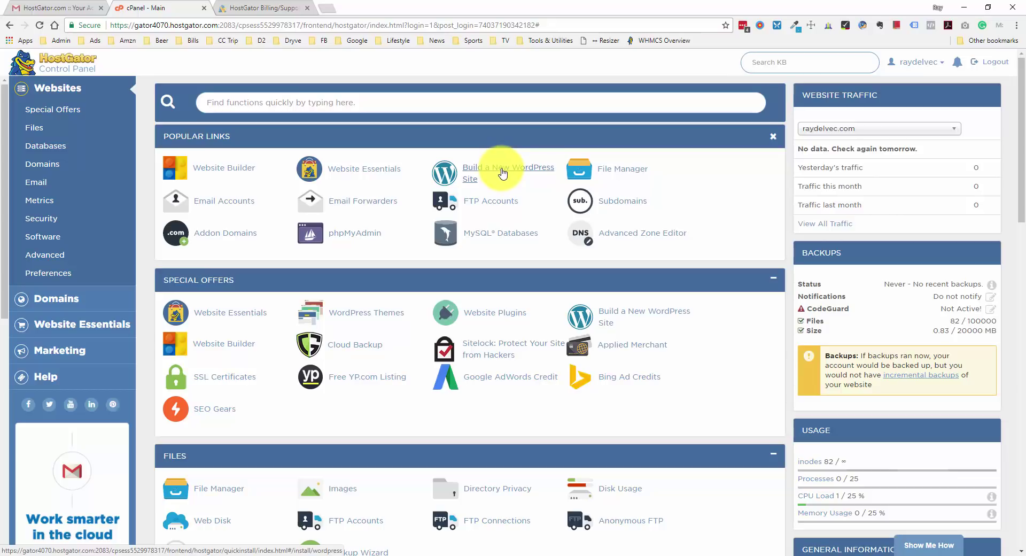
Start Build a New WordPress Site and choose raydelvec.com as the installation domain
{"action": "left_click", "coordinate": [502, 172]}
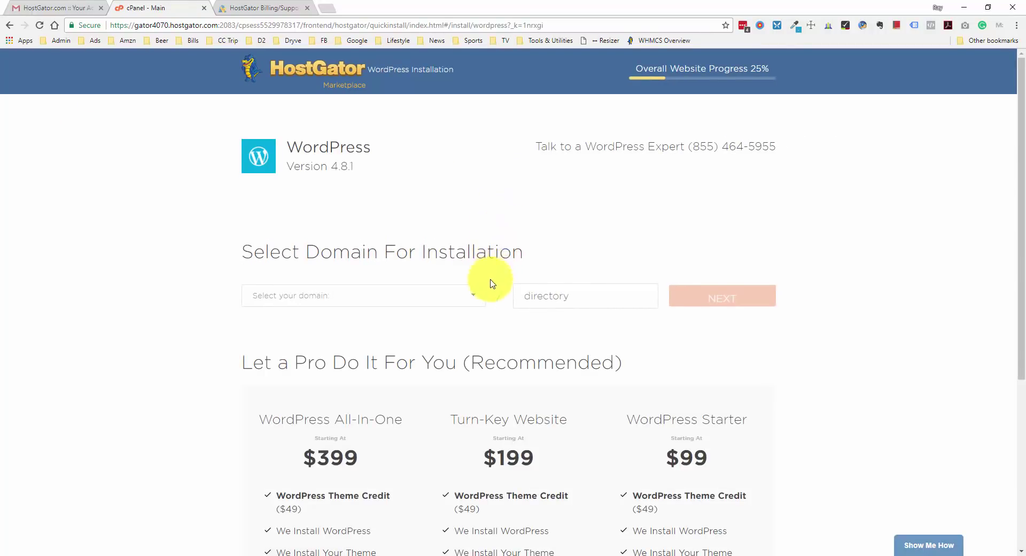
{"action": "left_click", "coordinate": [476, 297]}
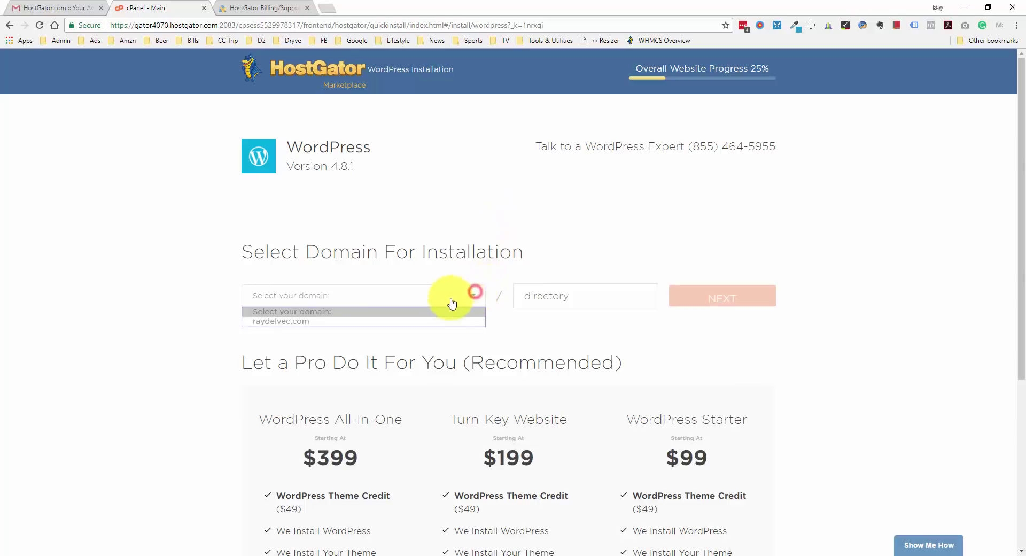
{"action": "left_click", "coordinate": [278, 319]}
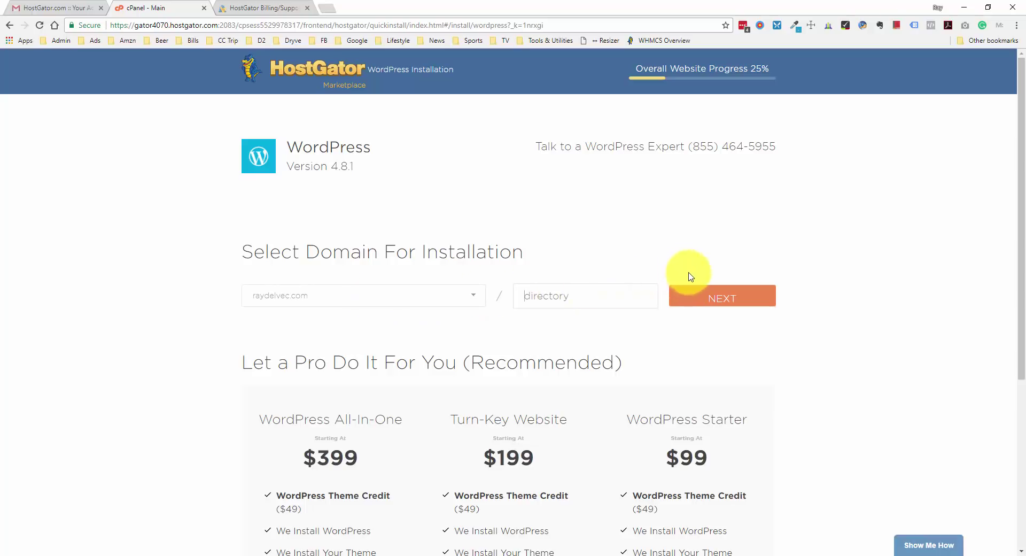
Fill in the blog title, admin username, first and last name, and the admin e-mail address
{"action": "left_click", "coordinate": [723, 293]}
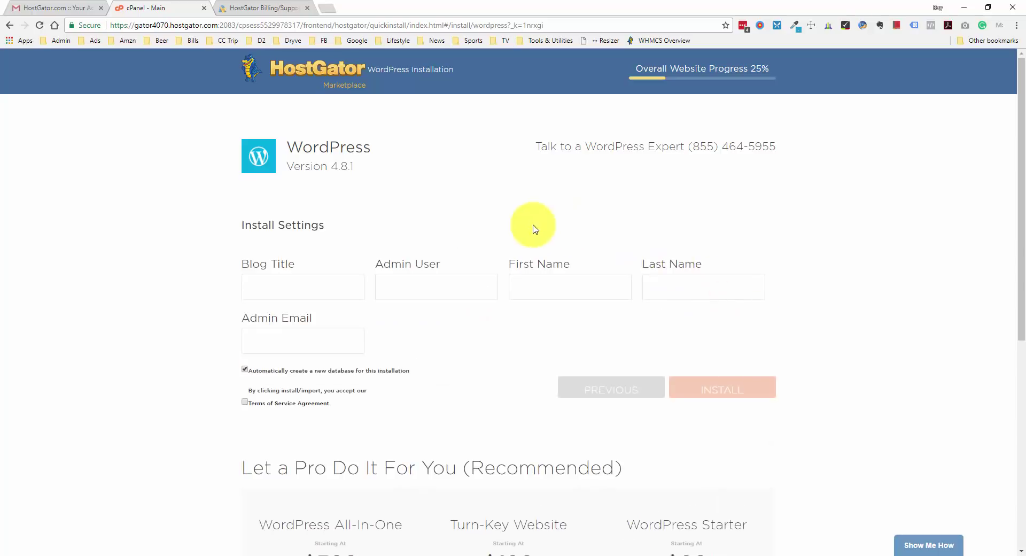
{"action": "left_click", "coordinate": [293, 290]}
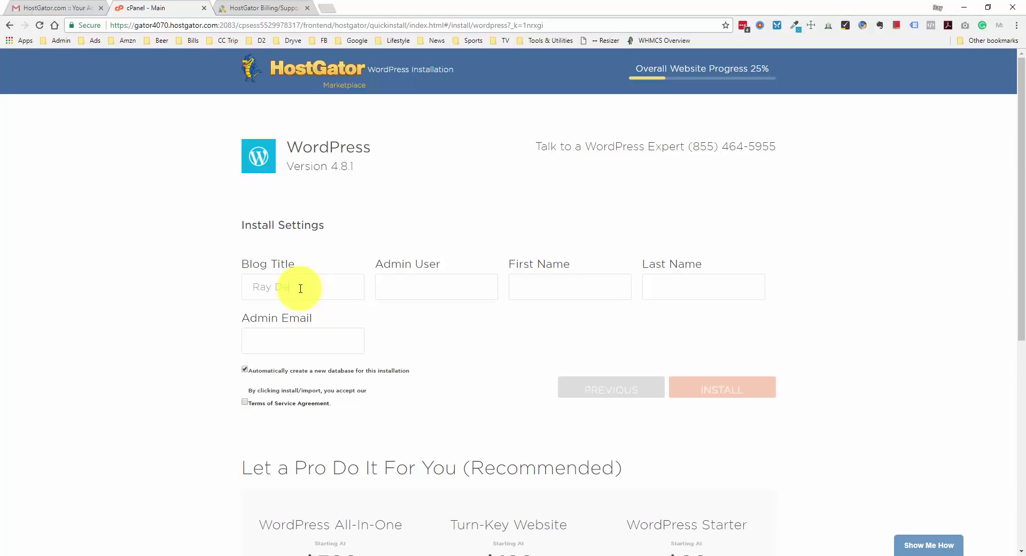
{"action": "type", "text": "hio"}
{"action": "type", "text": "raymond"}
{"action": "type", "text": "Raymond"}
{"action": "type", "text": "DV"}
{"action": "left_click", "coordinate": [321, 333]}
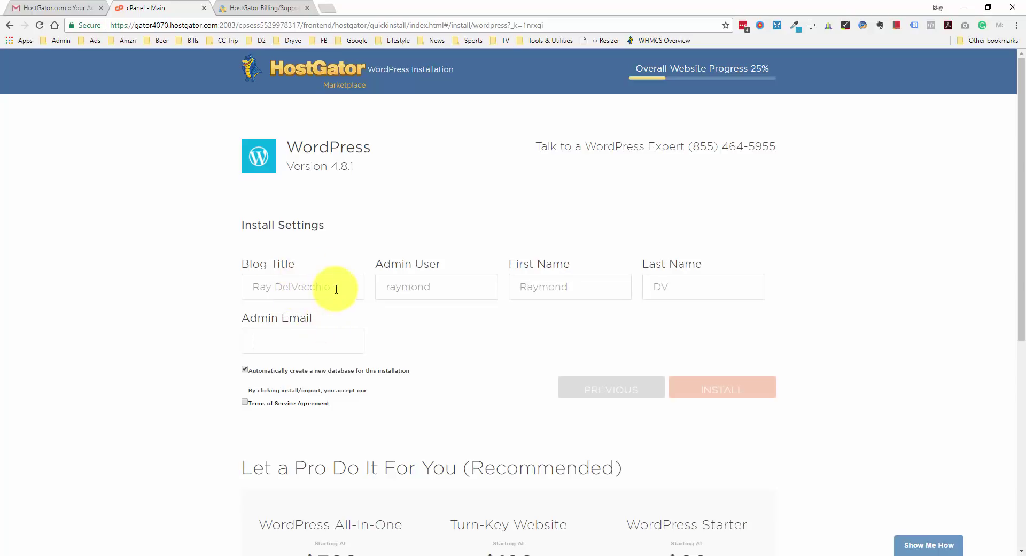
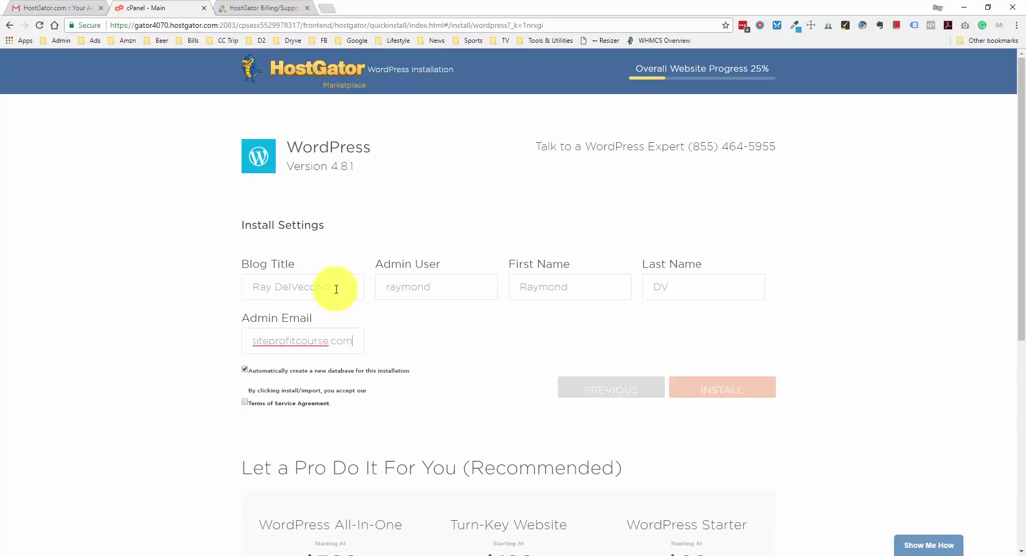
Have a new database created automatically, accept the terms of service, and install WordPress
{"action": "left_click", "coordinate": [245, 369]}
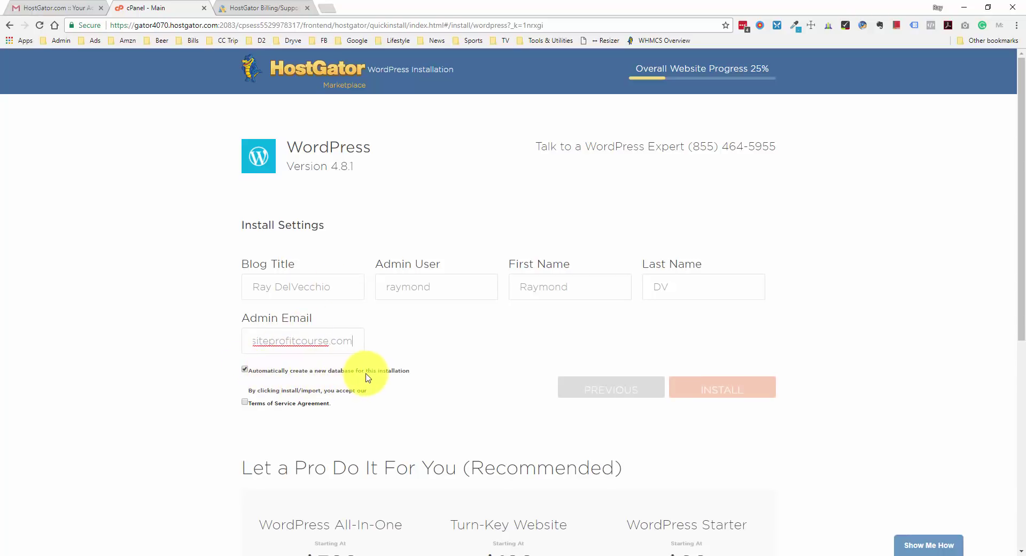
{"action": "left_click", "coordinate": [245, 402]}
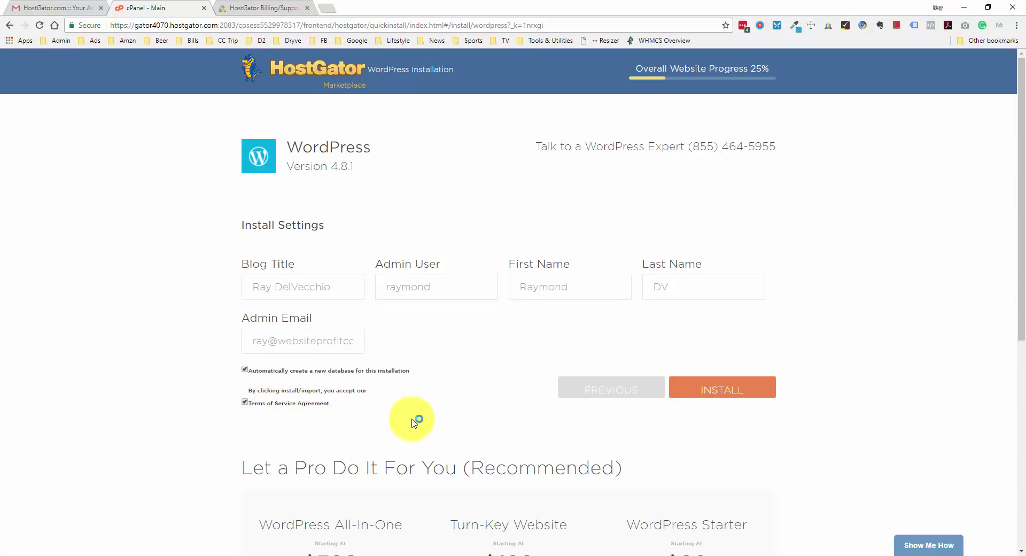
{"action": "left_click", "coordinate": [747, 394]}
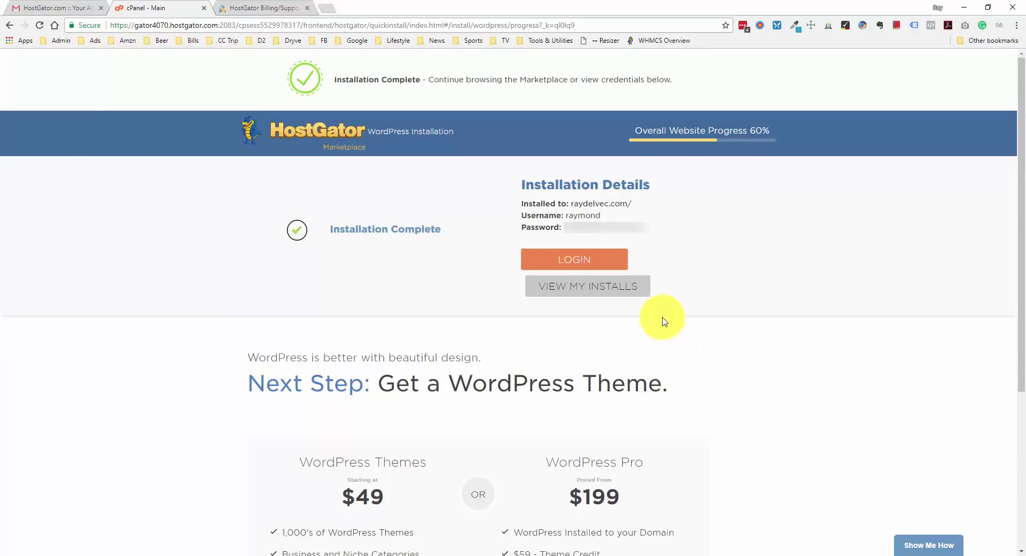
Open the new site's WordPress login page and select the generated admin password to copy
{"action": "left_click", "coordinate": [578, 262]}
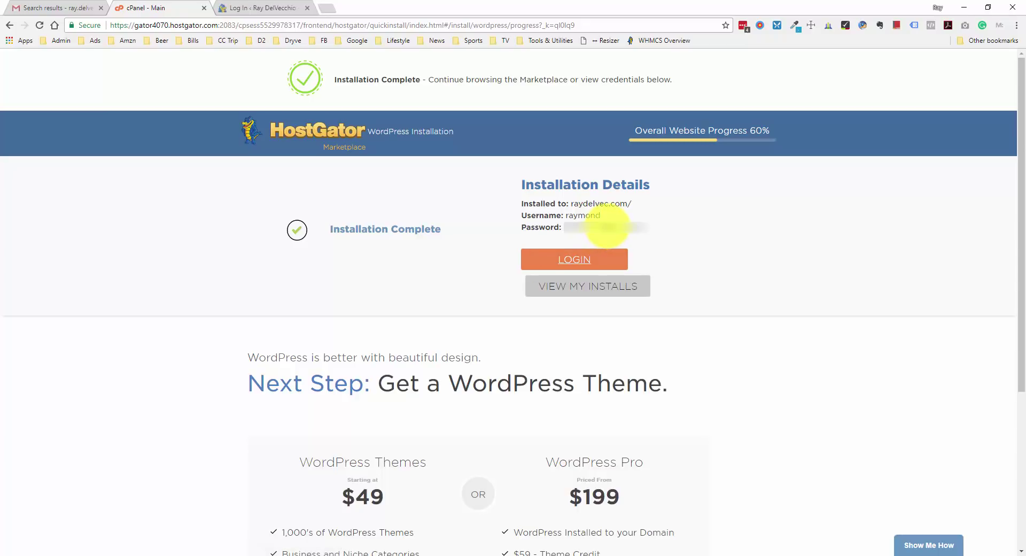
{"action": "double_click", "coordinate": [607, 227]}
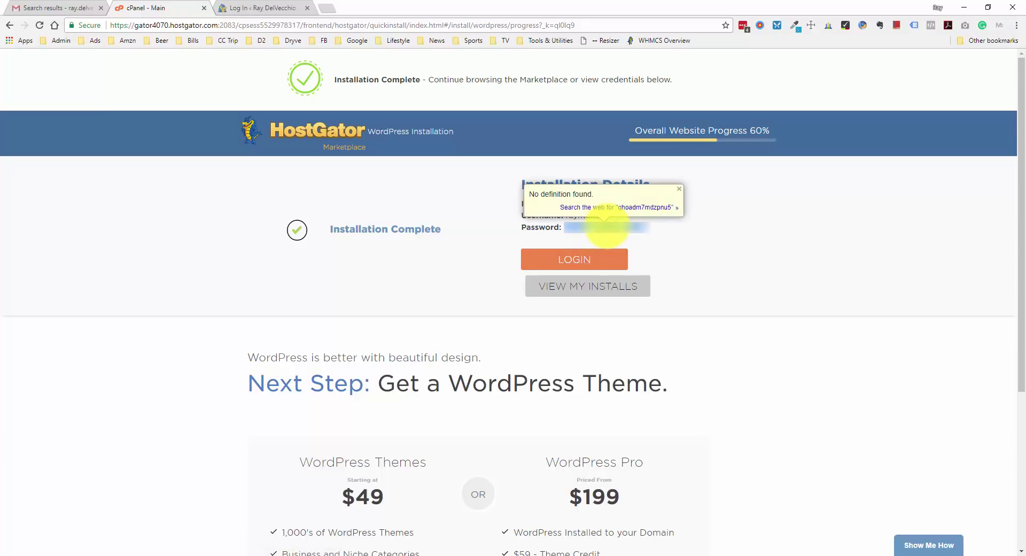
Log in with the admin username and pasted password, then open the live site in a new tab
{"action": "left_click", "coordinate": [258, 8]}
{"action": "left_click", "coordinate": [469, 219]}
{"action": "type", "text": "raymond"}
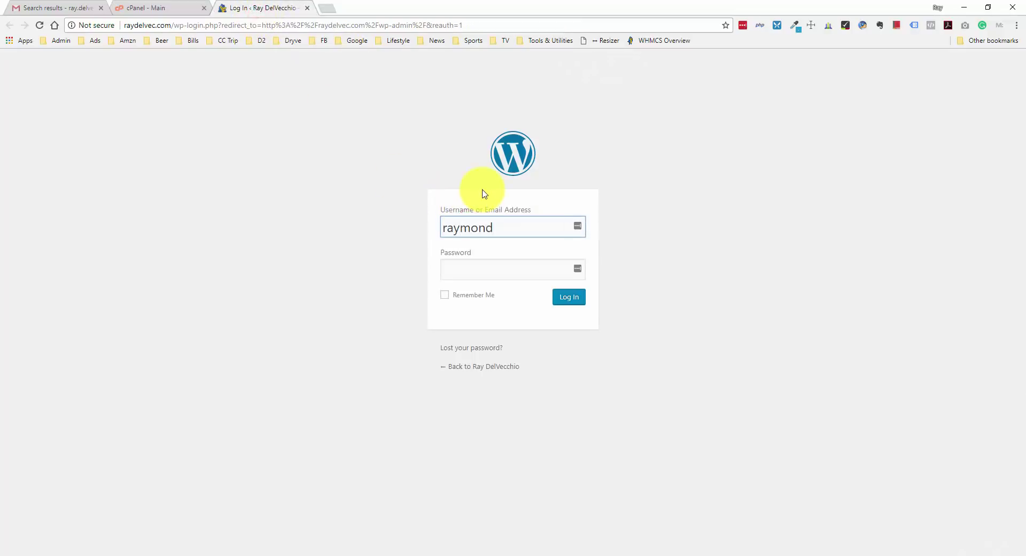
{"action": "key", "text": "Tab"}
{"action": "key", "text": "ctrl+v"}
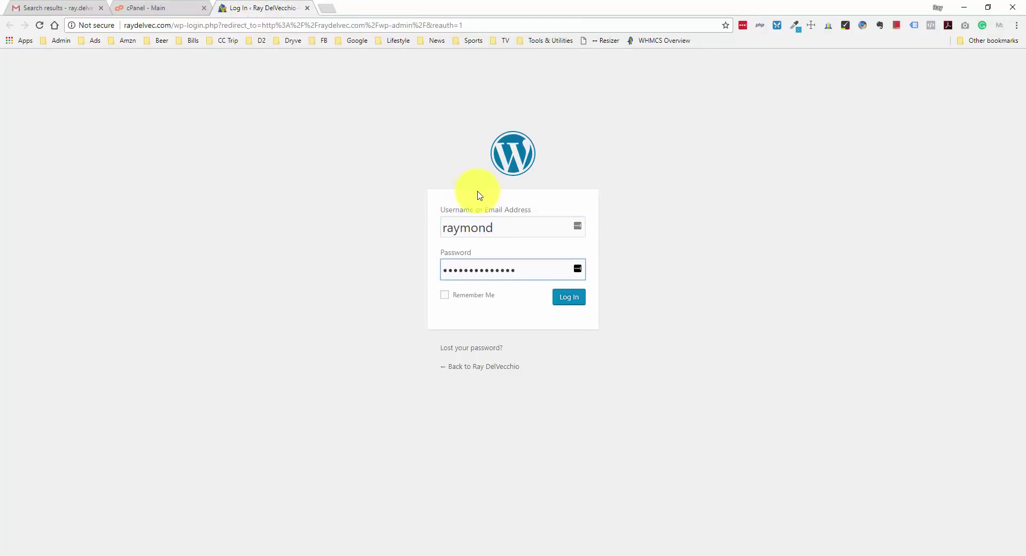
{"action": "left_click", "coordinate": [565, 306]}
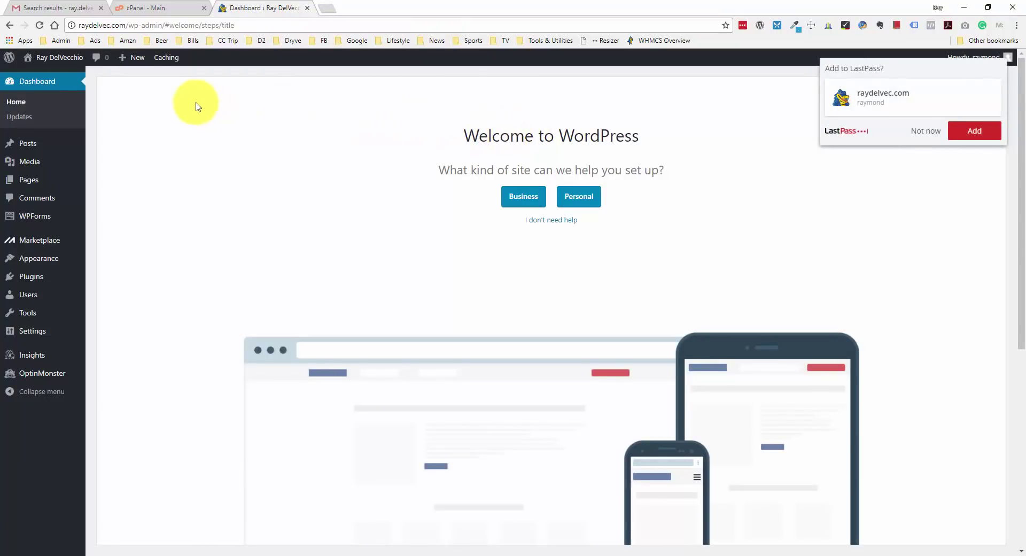
{"action": "mouse_move", "coordinate": [62, 56]}
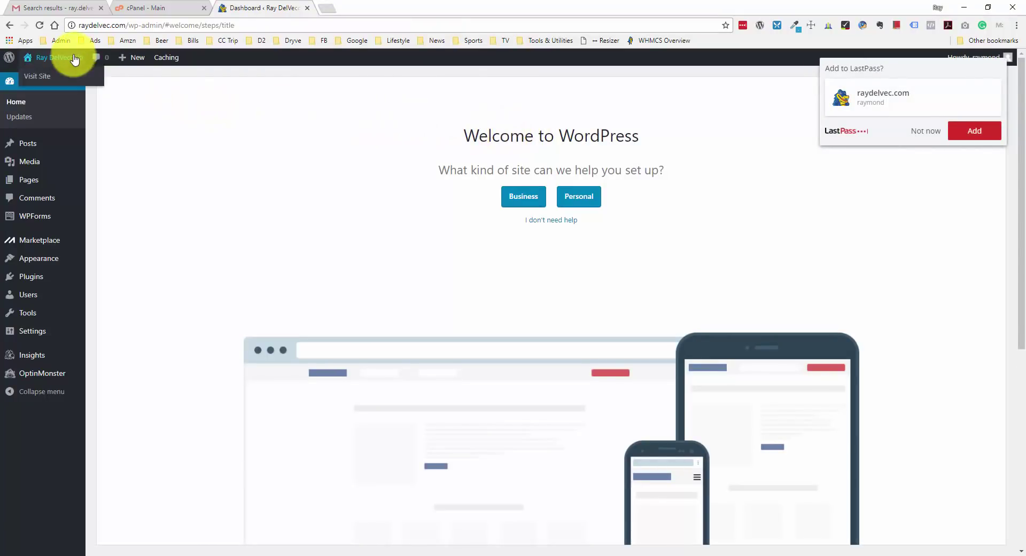
{"action": "middle_click", "coordinate": [48, 80]}
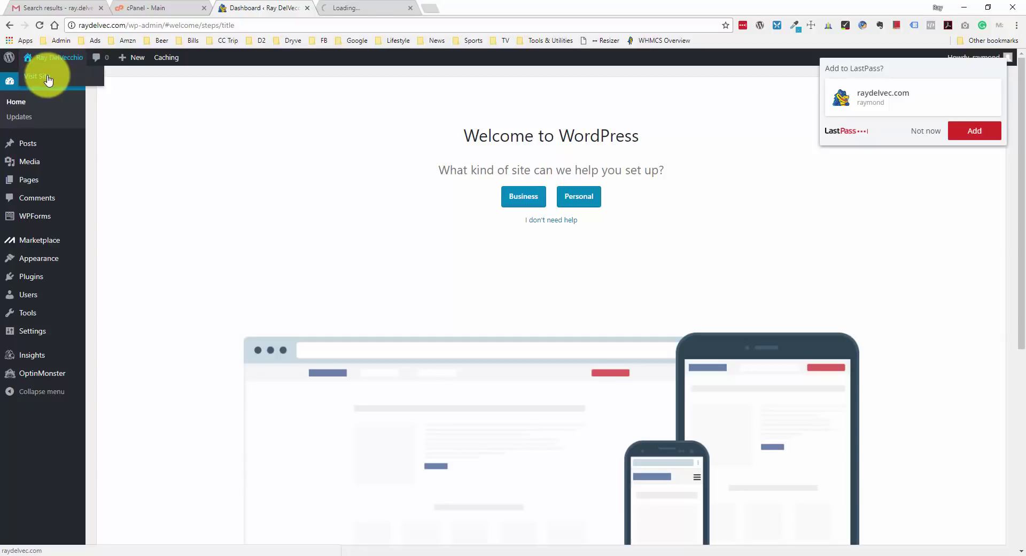
Scroll the raydelvec.com front page to view the Hello world! post and sidebar widgets
{"action": "left_click", "coordinate": [361, 8]}
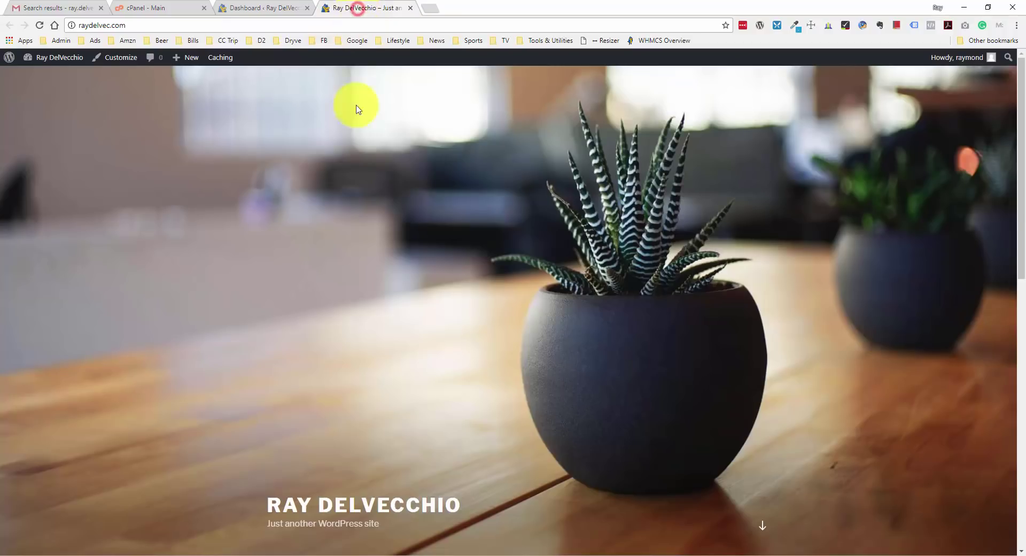
{"action": "scroll", "coordinate": [439, 166], "scroll_direction": "down", "scroll_amount": 4}
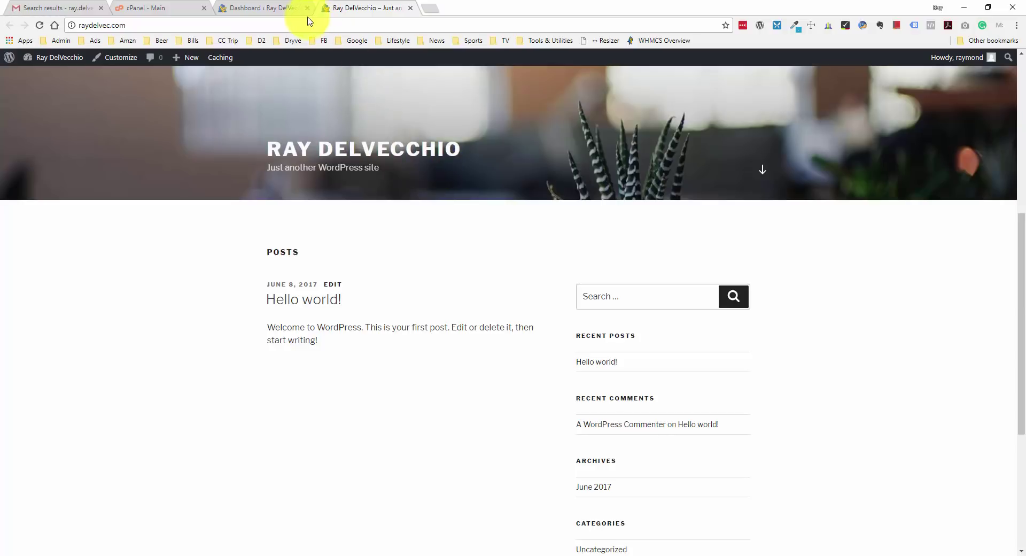
{"action": "left_click", "coordinate": [286, 8]}
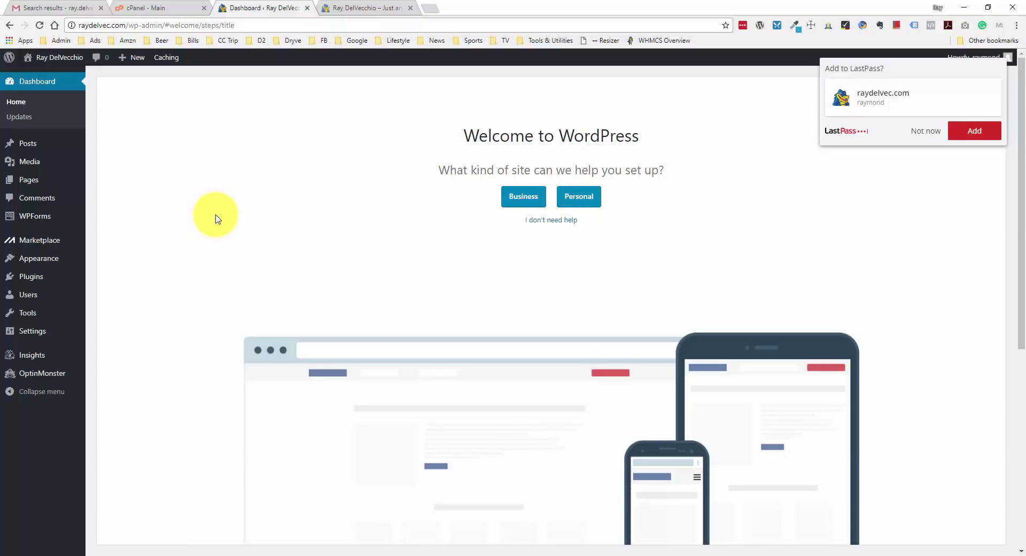
{"action": "left_click", "coordinate": [355, 11]}
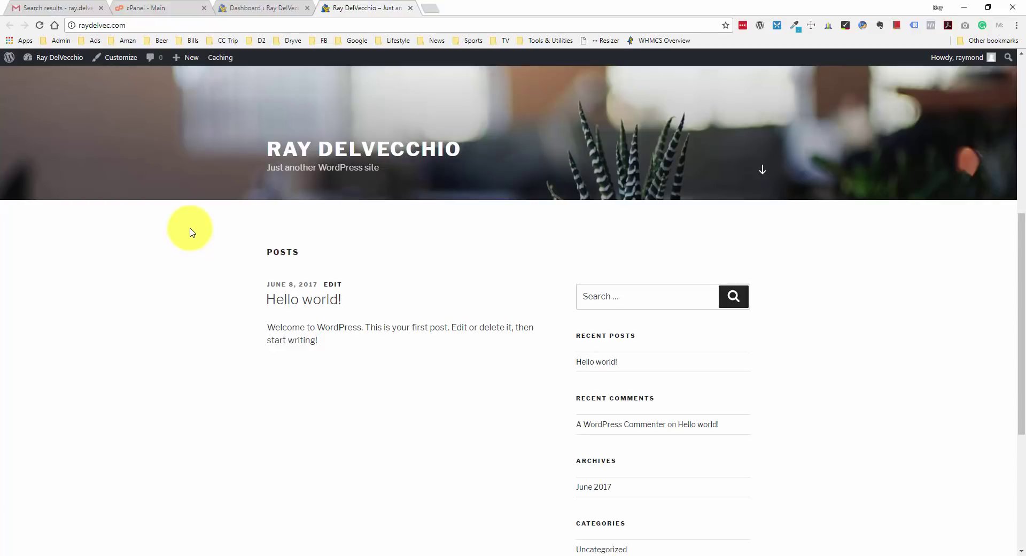
{"action": "scroll", "coordinate": [220, 236], "scroll_direction": "up", "scroll_amount": 3}
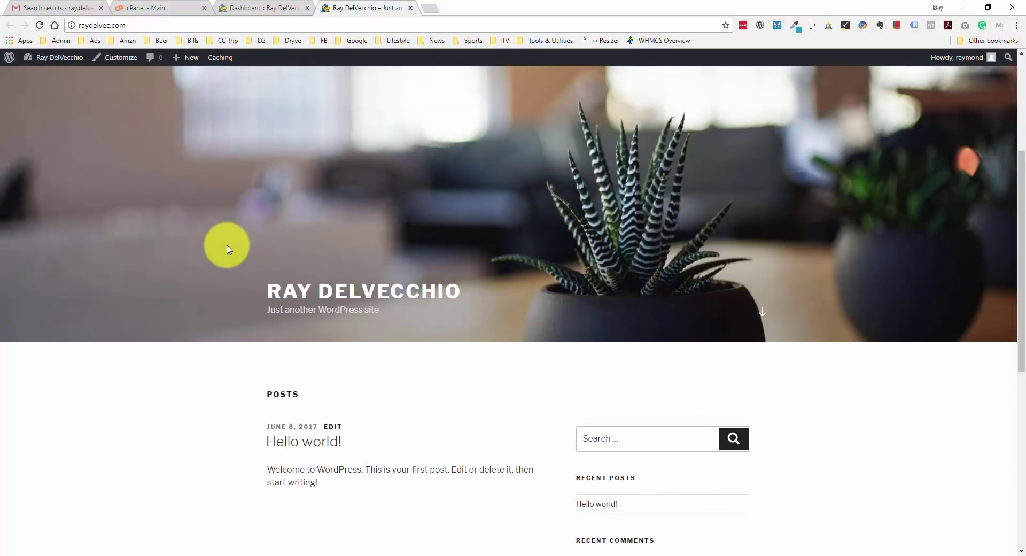
{"action": "scroll", "coordinate": [224, 264], "scroll_direction": "down", "scroll_amount": 3}
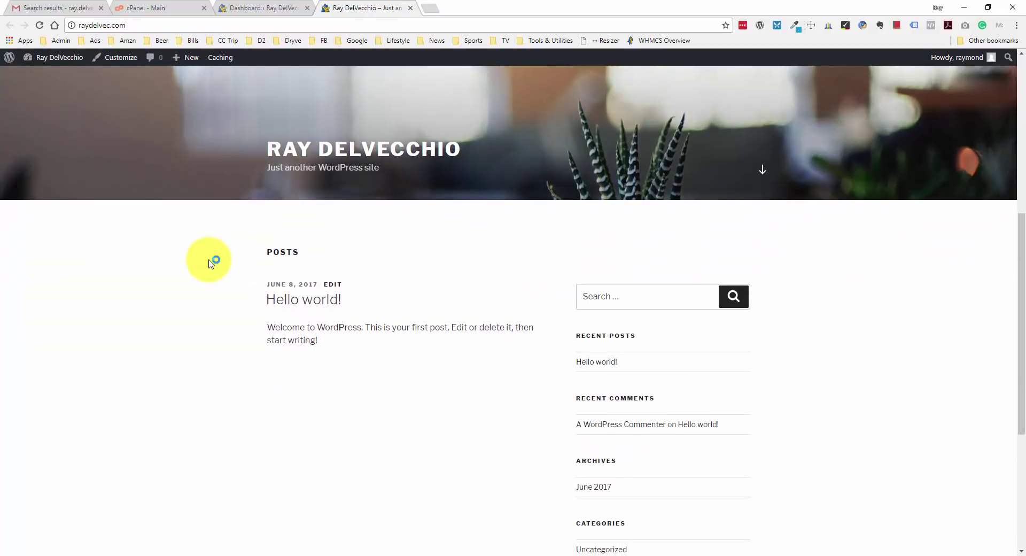